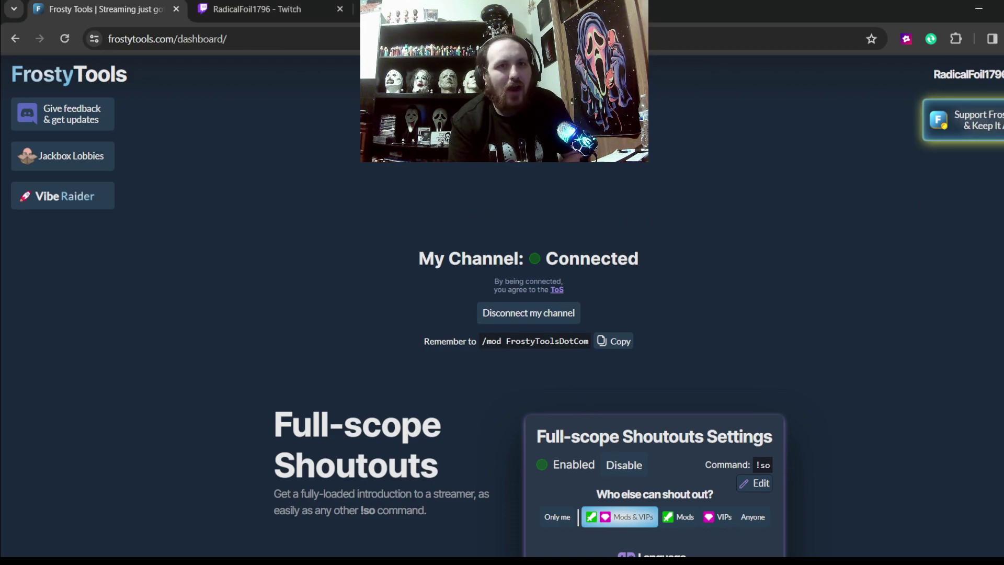
# - Open the top-right account menu with the Sign Out and email updates options
pyautogui.click(967, 74)
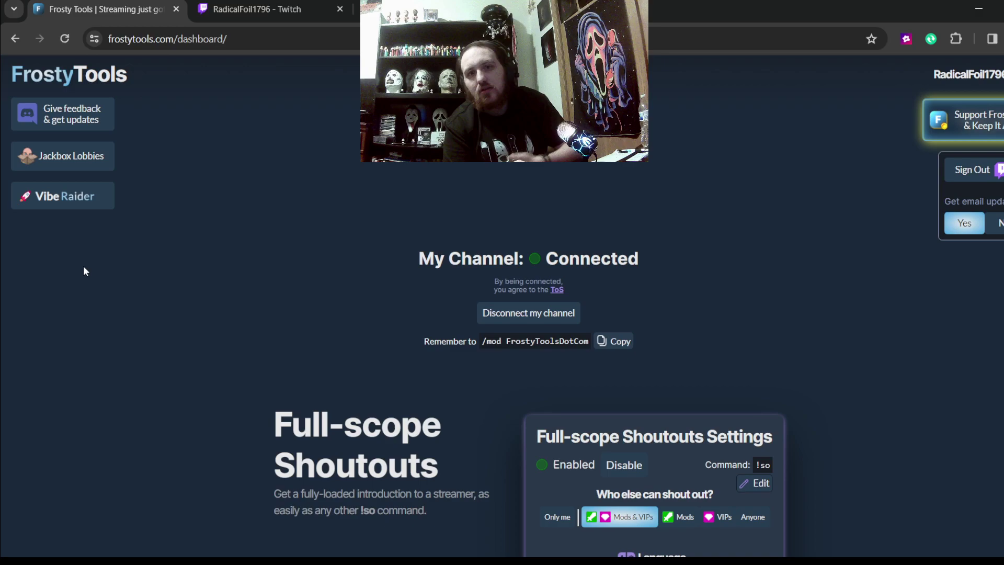
pyautogui.scroll(-1, 387, 291)
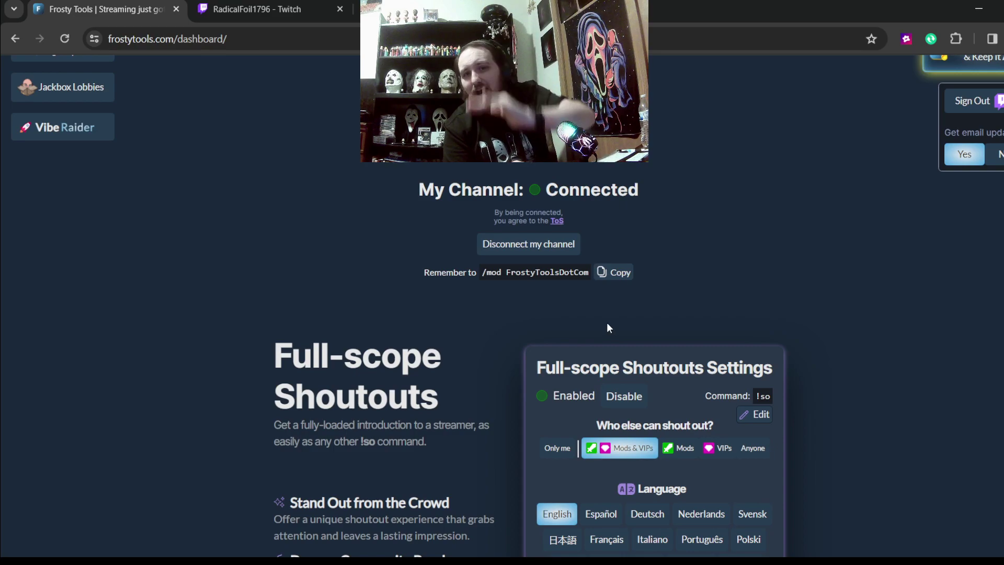
# - Send '/mod FrostyToolsDotCom' in Twitch chat to make the bot a channel moderator
pyautogui.click(258, 16)
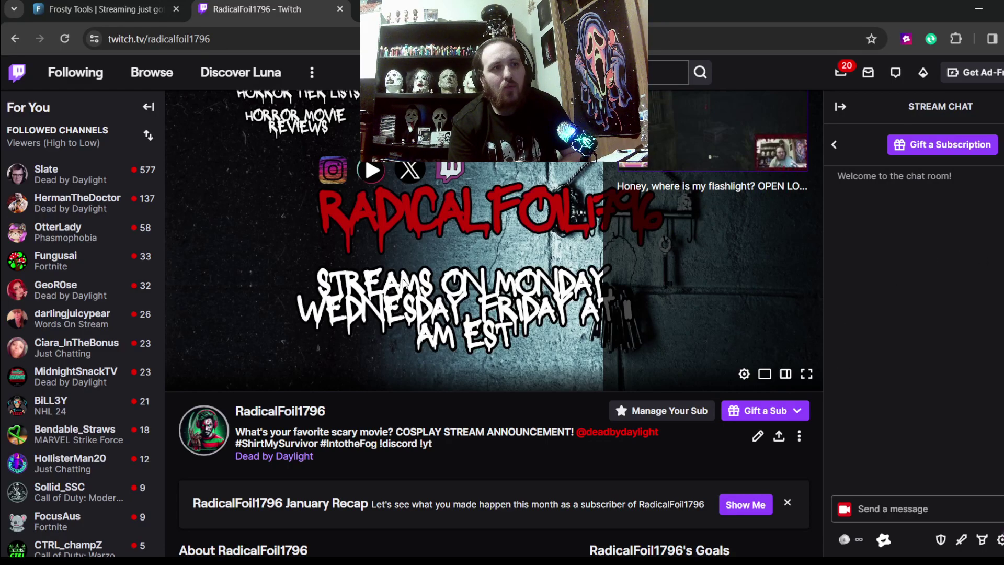
pyautogui.scroll(2, 405, 285)
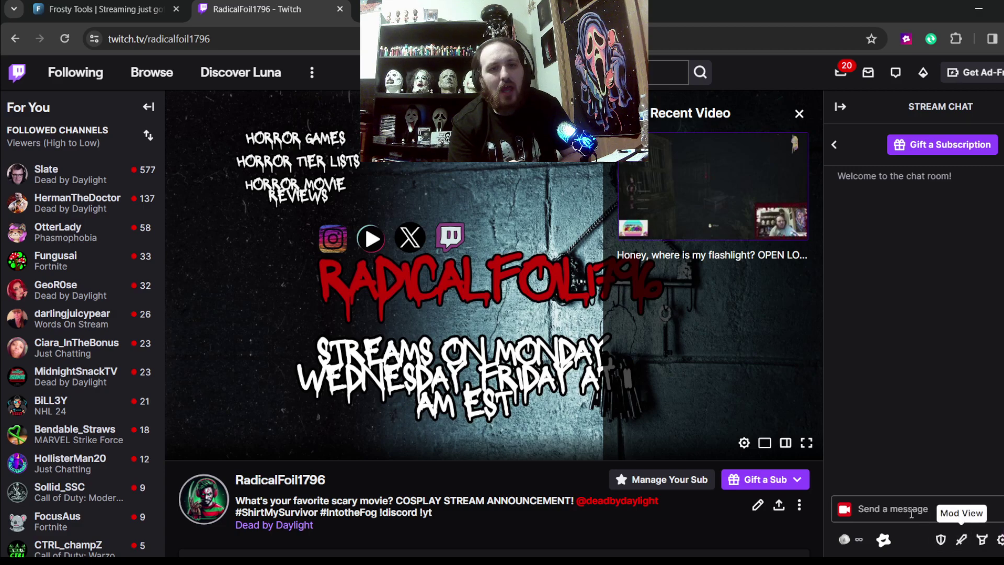
pyautogui.click(896, 504)
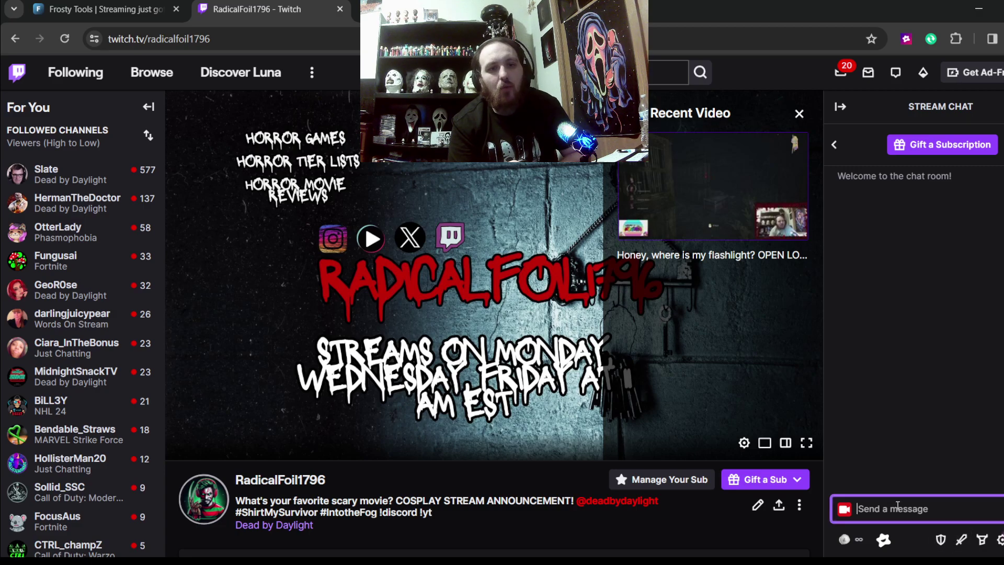
pyautogui.write('/MOD')
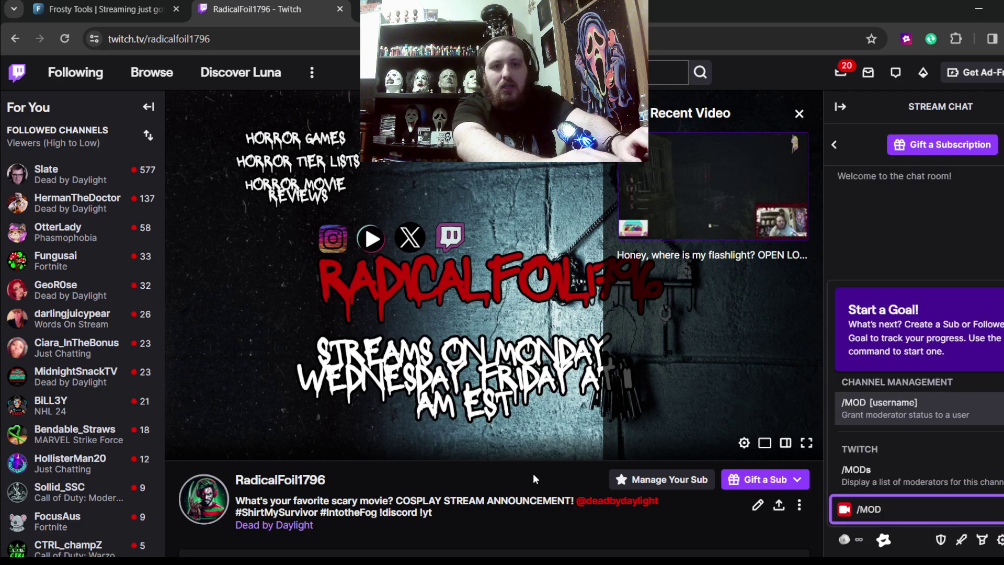
pyautogui.press('BackSpace')
pyautogui.press('BackSpace')
pyautogui.press('BackSpace')
pyautogui.write('mod Frosty')
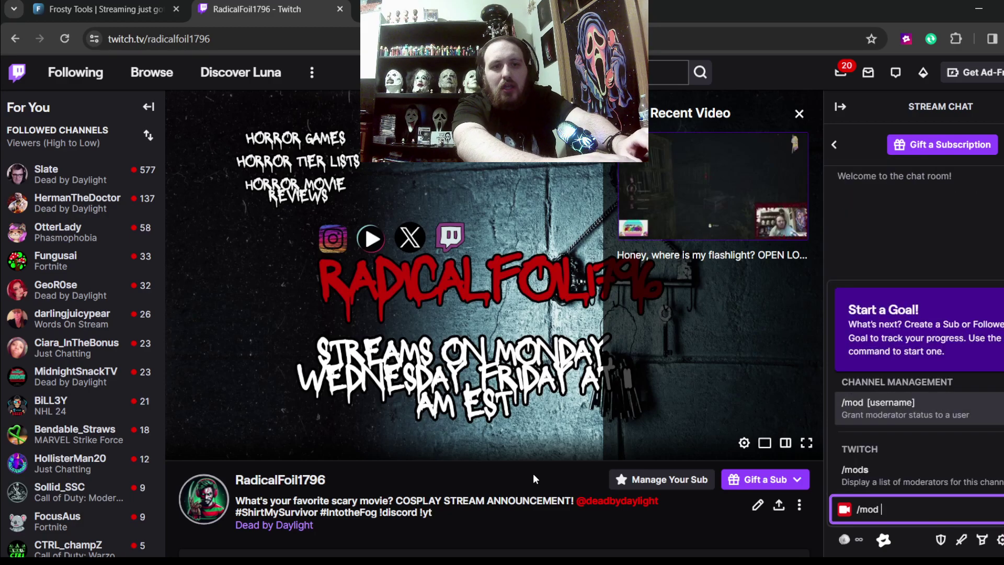
pyautogui.write('T')
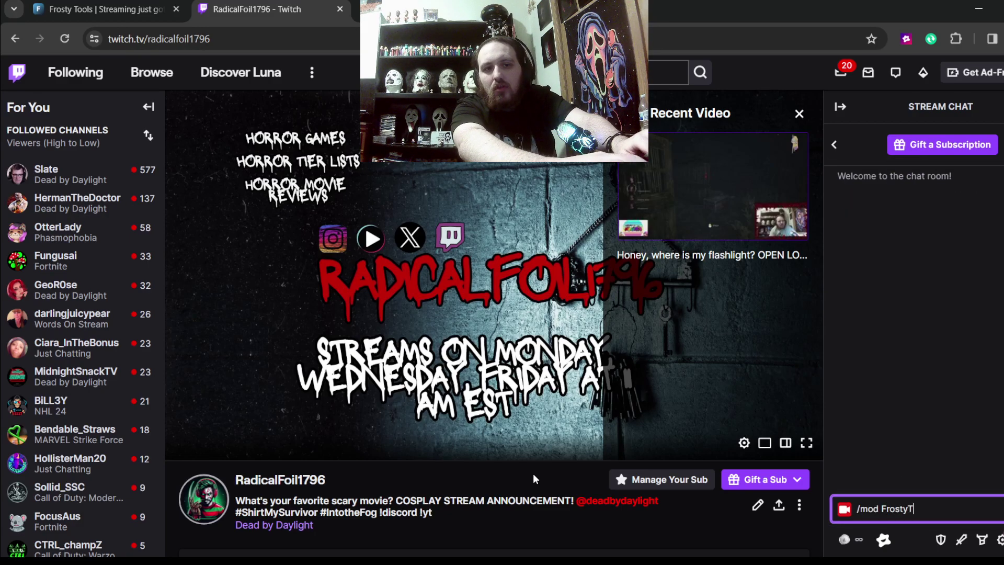
pyautogui.write('oolsDotCom')
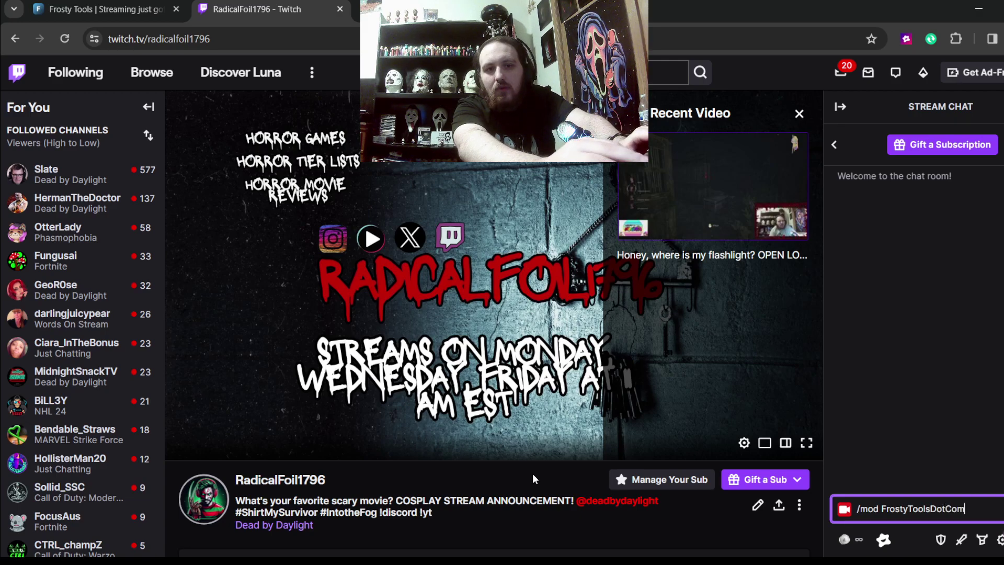
pyautogui.press('Return')
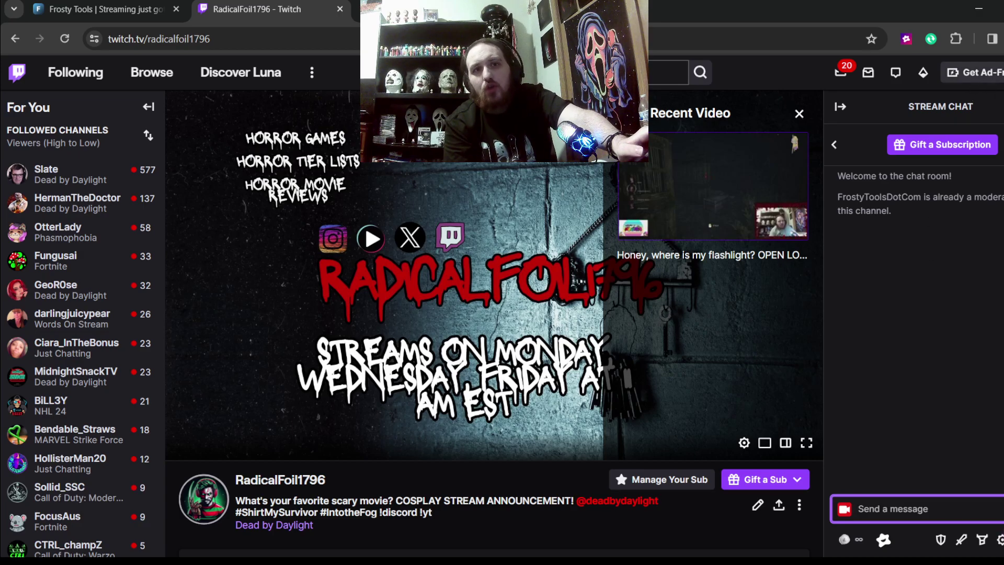
# - Go to Creator Dashboard > Community > Roles Manager to view the moderators and VIPs
pyautogui.click(996, 72)
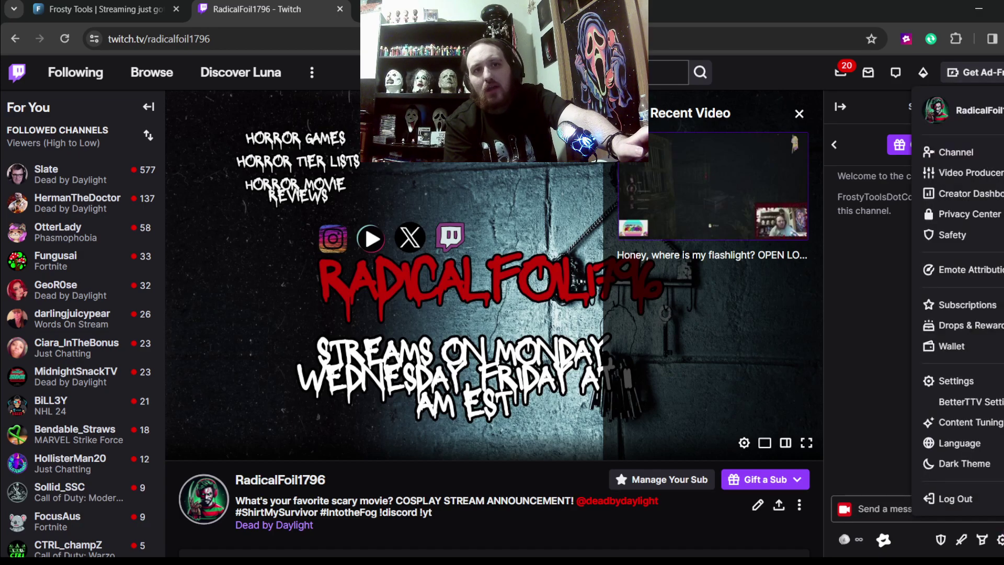
pyautogui.click(964, 193)
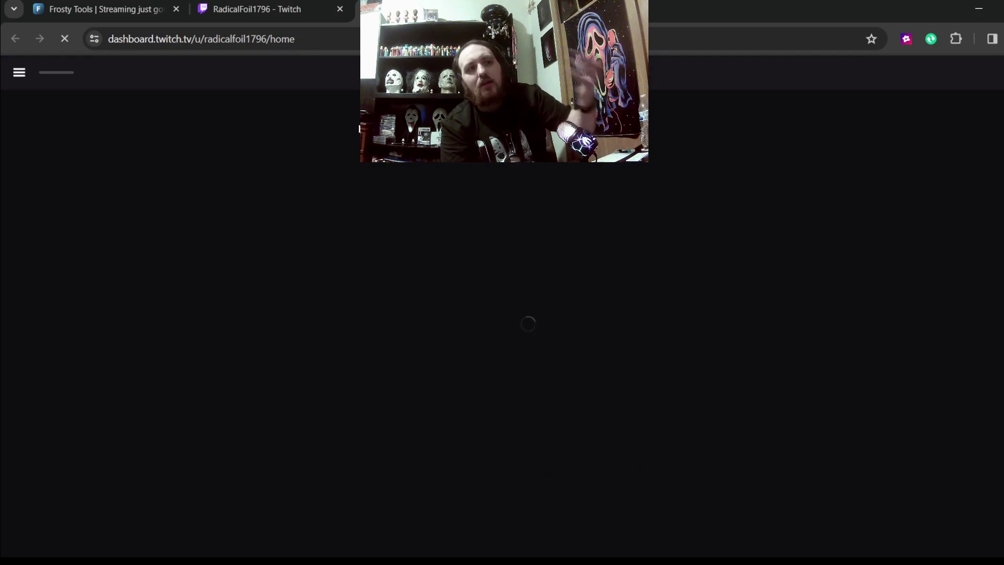
pyautogui.click(44, 251)
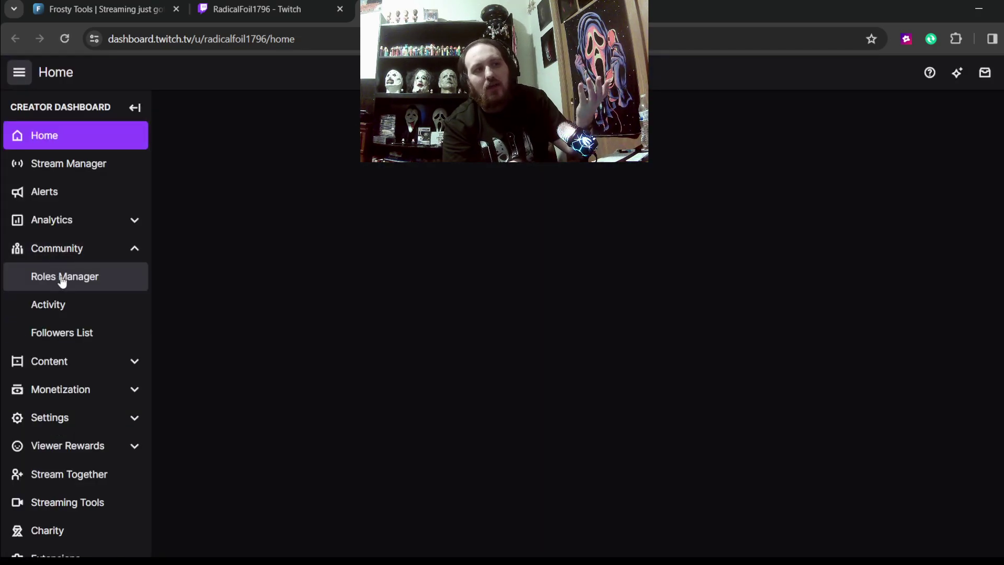
pyautogui.click(62, 278)
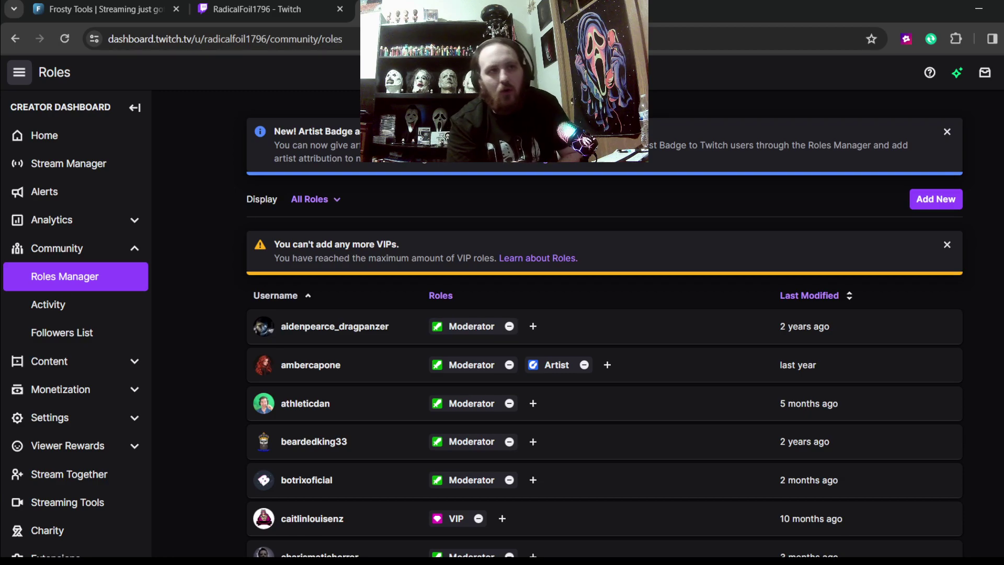
# - Return to the FrostyTools tab and scroll toward the Full-scope Shoutouts settings
pyautogui.hotkey('ctrl', 'shift', 'Tab')
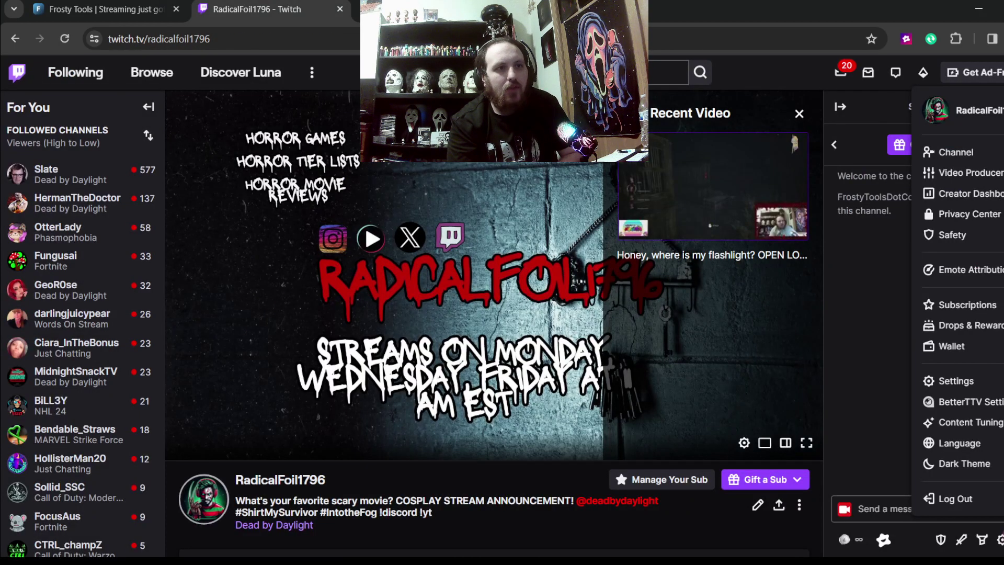
pyautogui.hotkey('ctrl', 'shift', 'Tab')
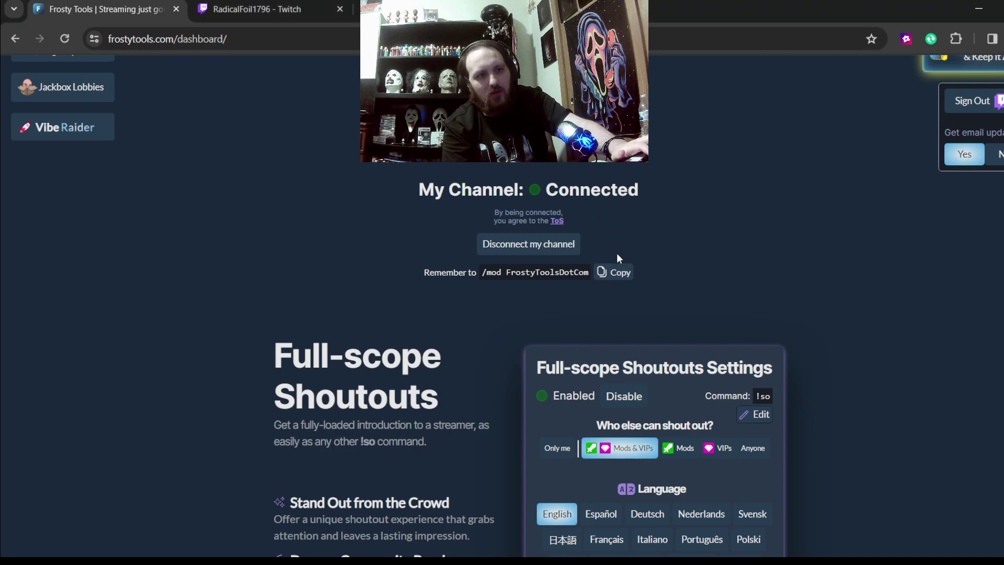
pyautogui.scroll(-3, 291, 367)
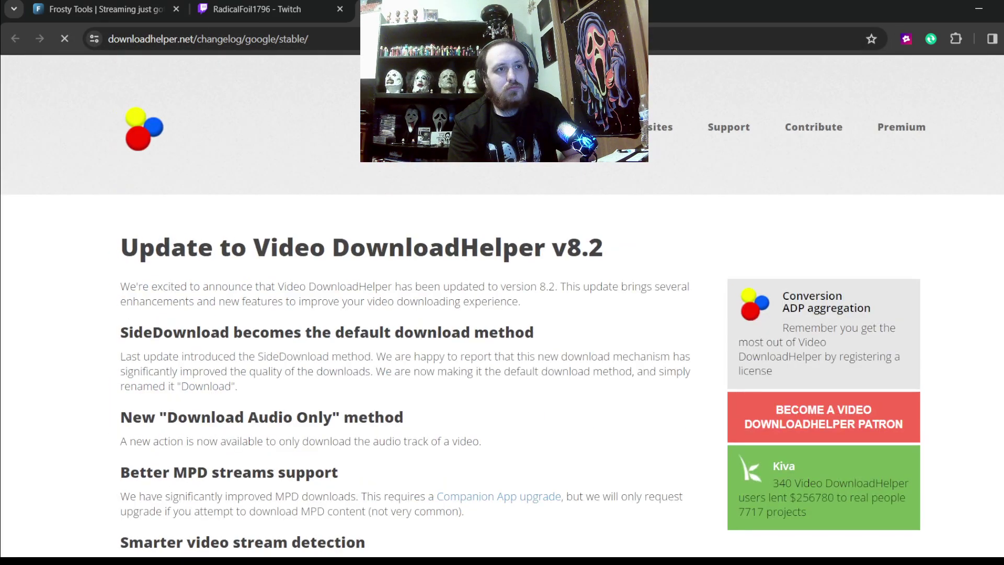
# - Close the changelog page and review the channel link, raider and announcement shoutout options
pyautogui.hotkey('ctrl', 'w')
pyautogui.click(104, 8)
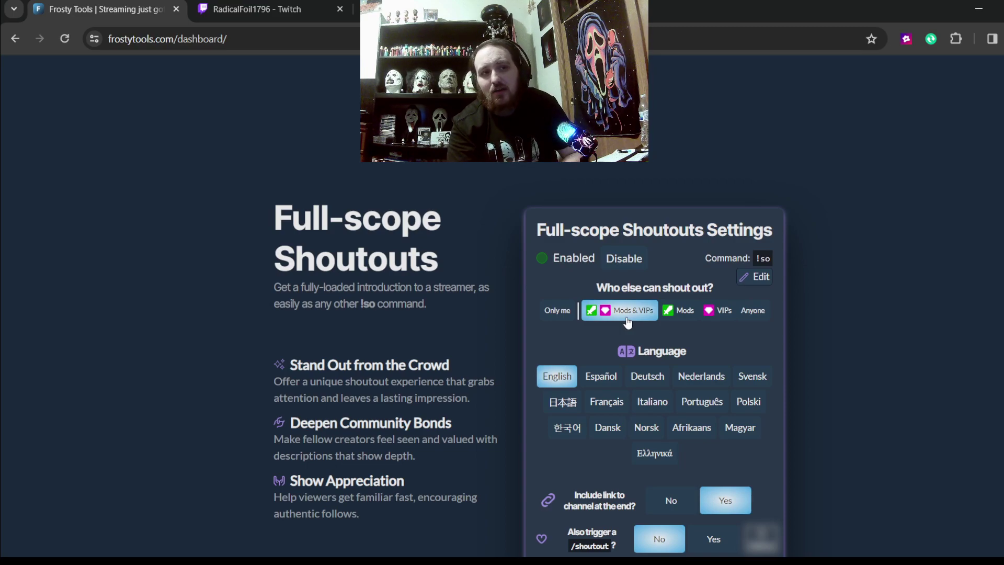
pyautogui.scroll(-1, 701, 346)
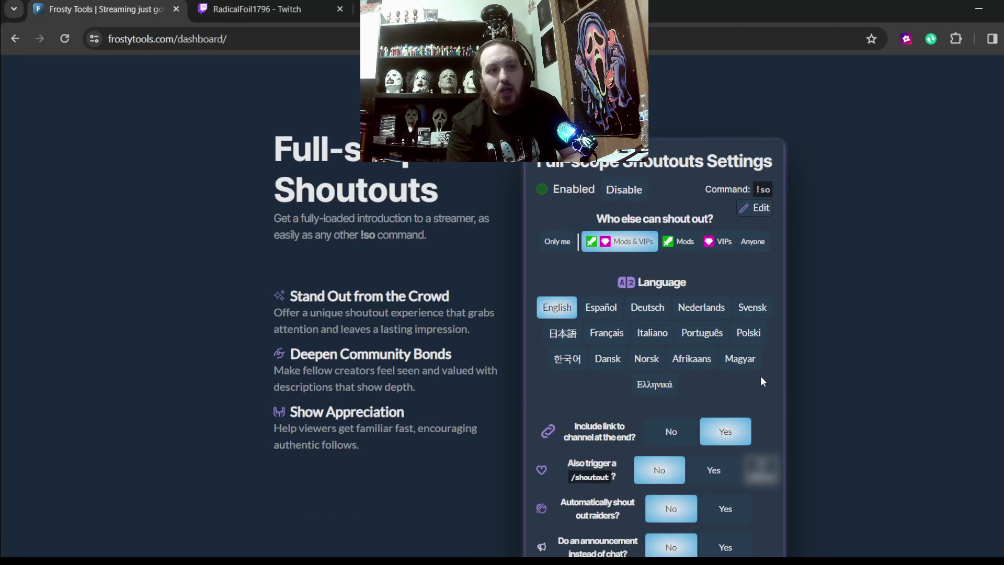
pyautogui.scroll(-1, 761, 378)
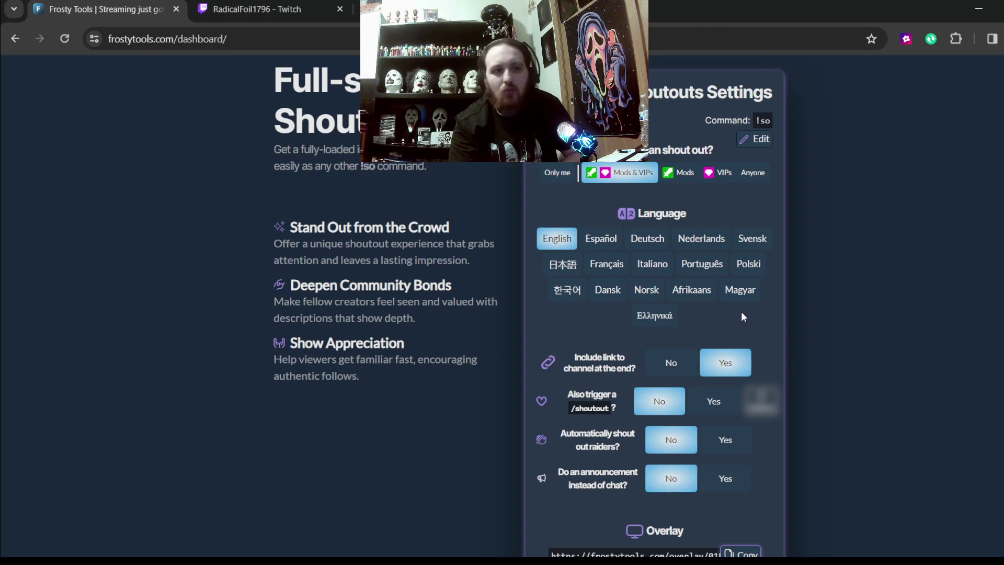
# - Scroll down to the 'Automatically shout out raiders?' setting, with raider shoutouts on
pyautogui.scroll(-1, 742, 317)
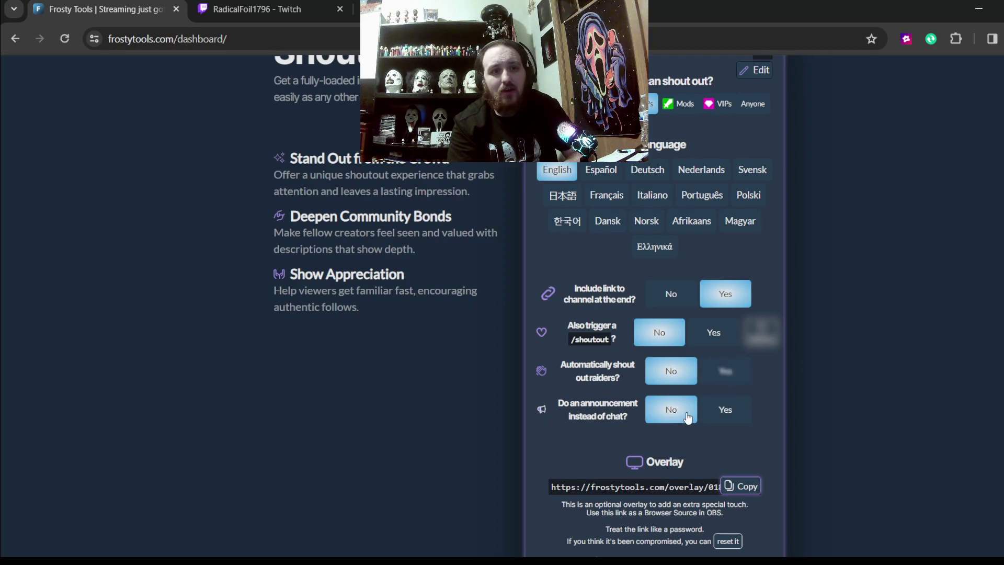
pyautogui.scroll(-1, 570, 374)
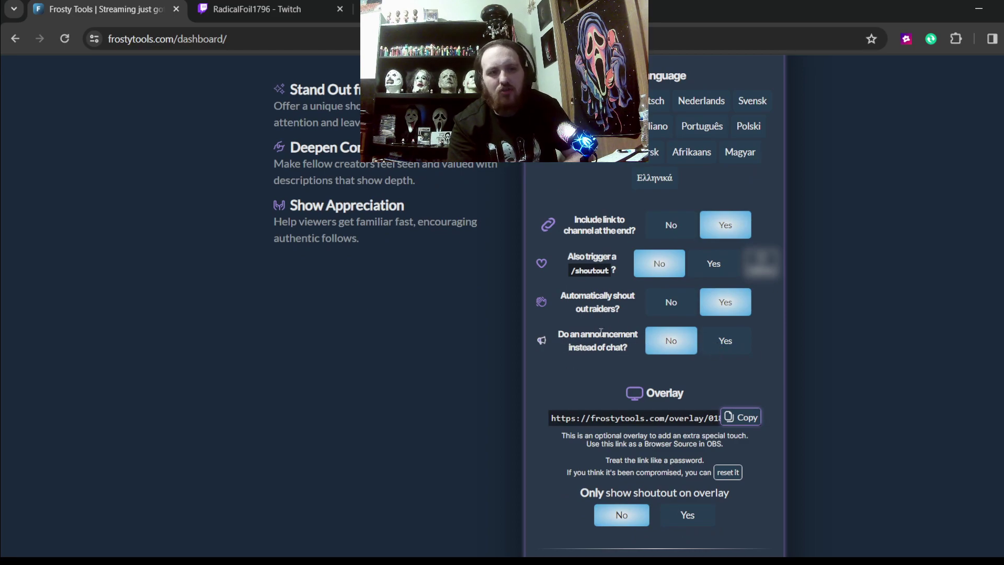
pyautogui.scroll(-1, 659, 397)
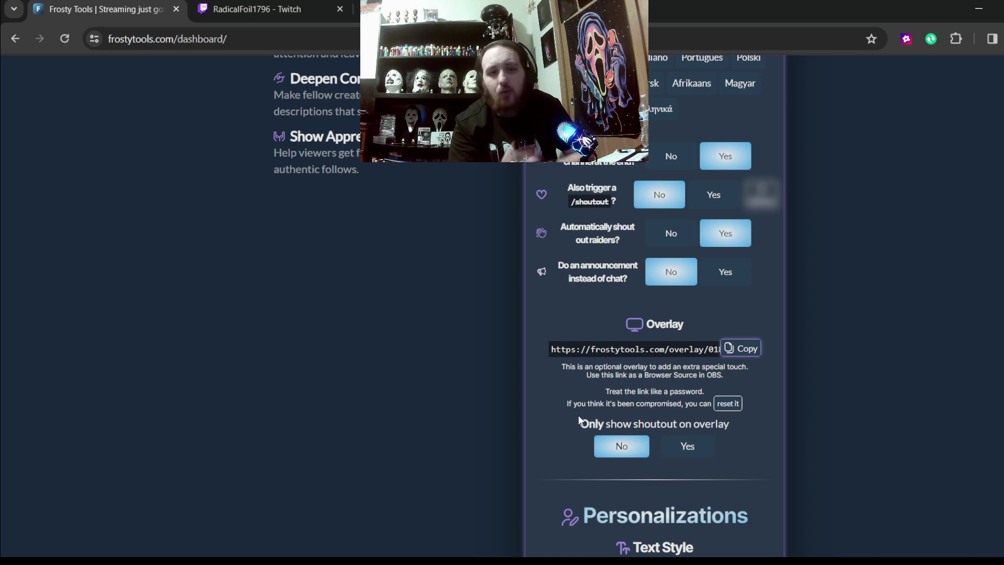
pyautogui.scroll(-3, 579, 420)
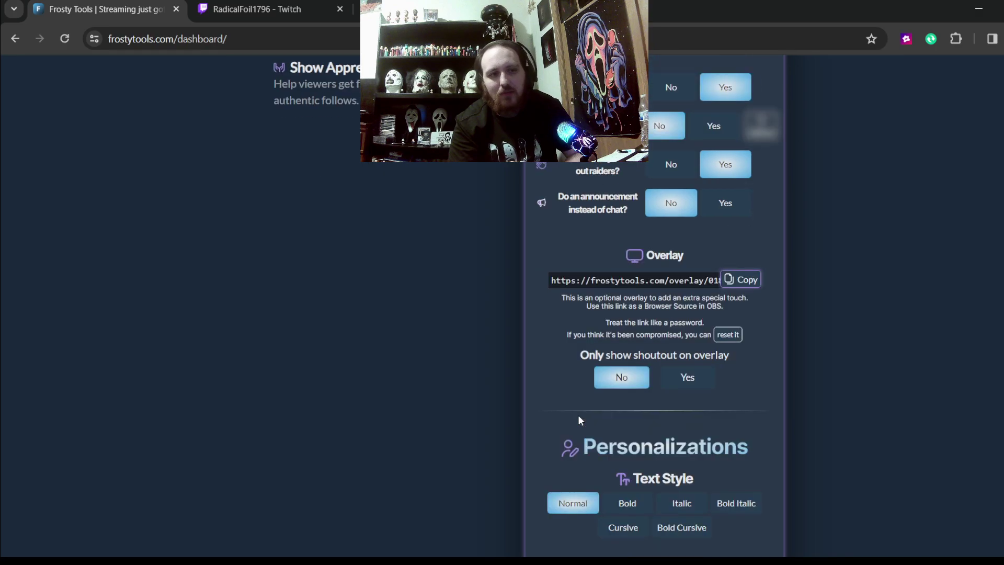
pyautogui.scroll(-1, 579, 455)
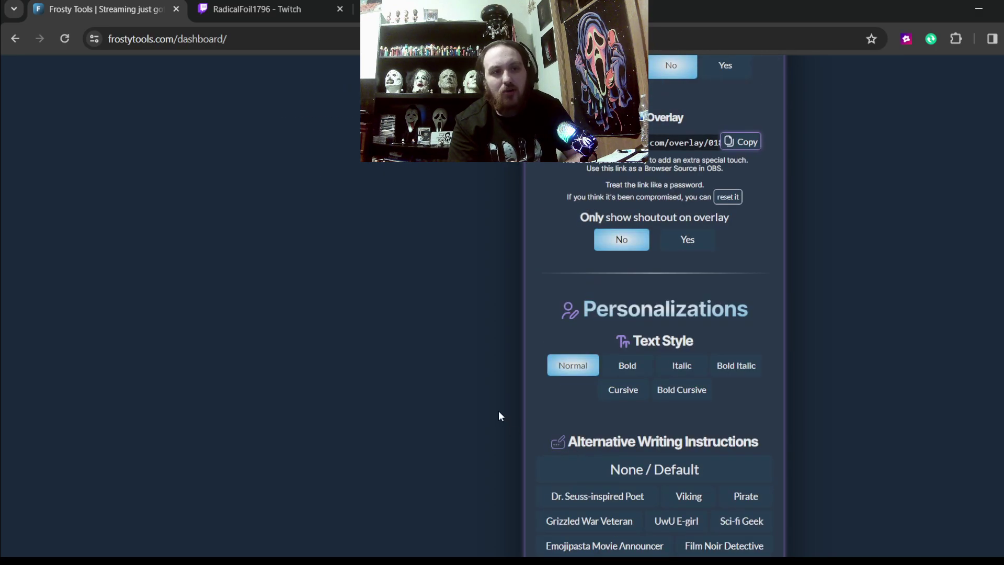
pyautogui.scroll(-1, 510, 366)
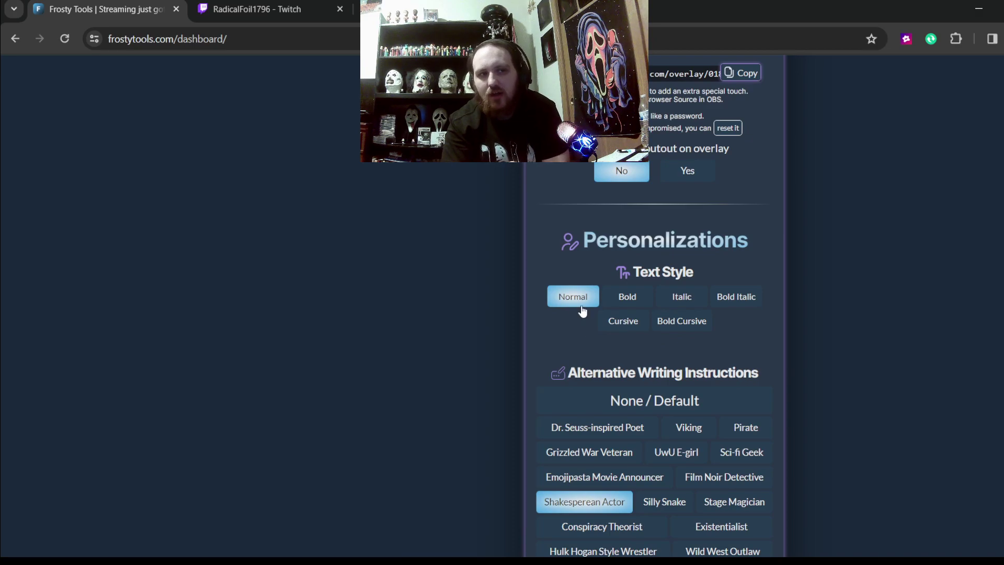
pyautogui.scroll(-3, 491, 296)
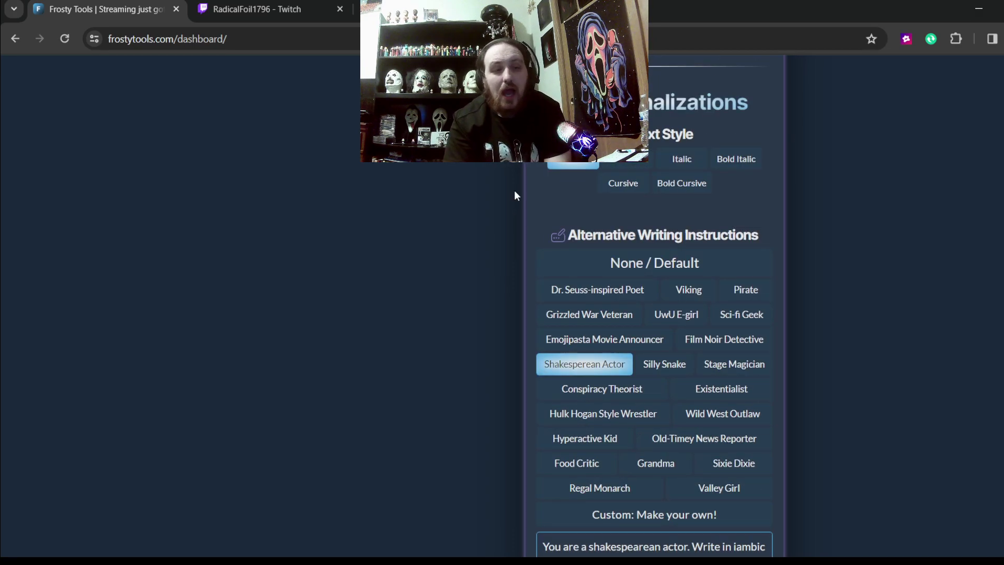
pyautogui.scroll(-1, 535, 244)
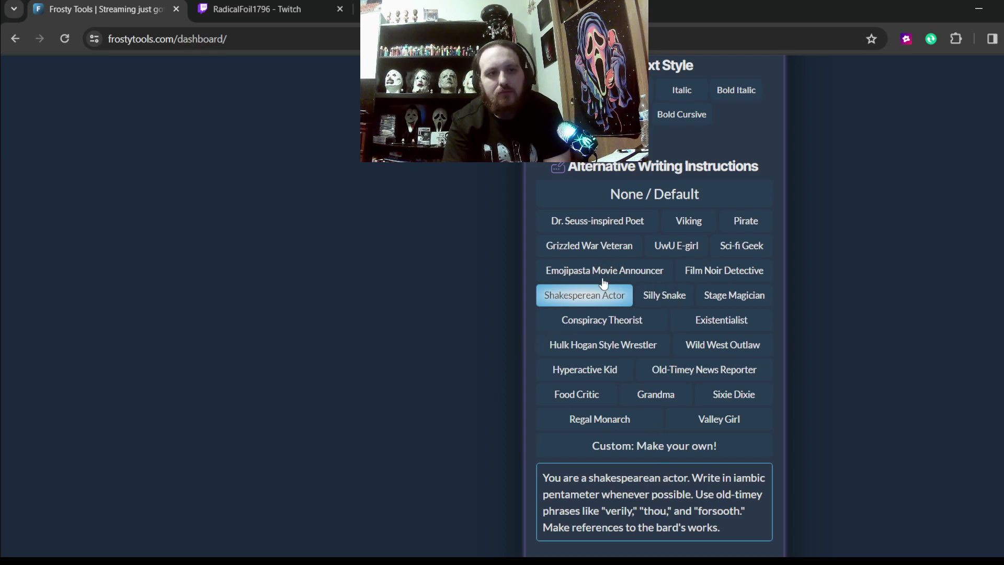
# - Replace the Shakespearean Actor writing style with Sixie Dixie and save it
pyautogui.click(734, 396)
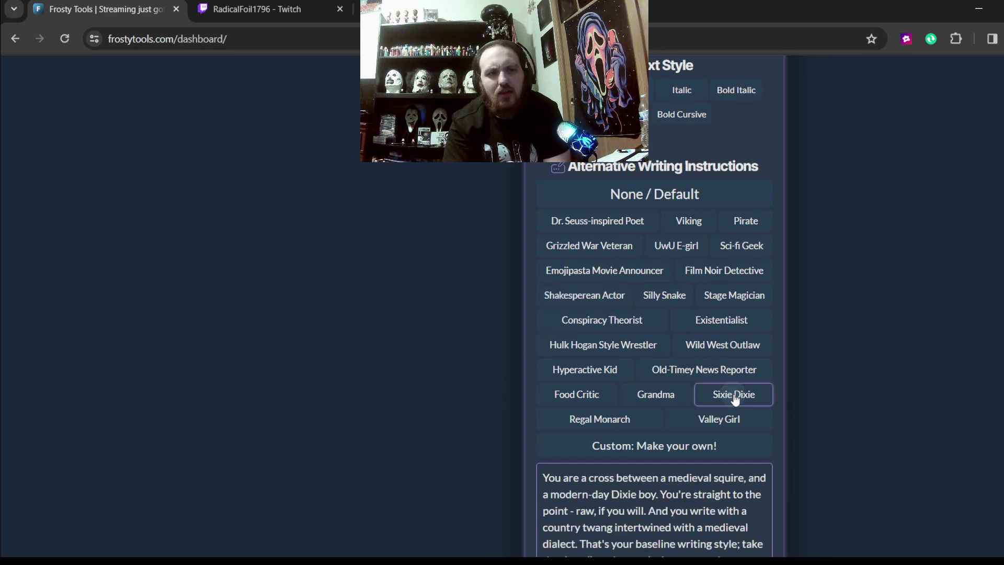
pyautogui.scroll(-1, 597, 403)
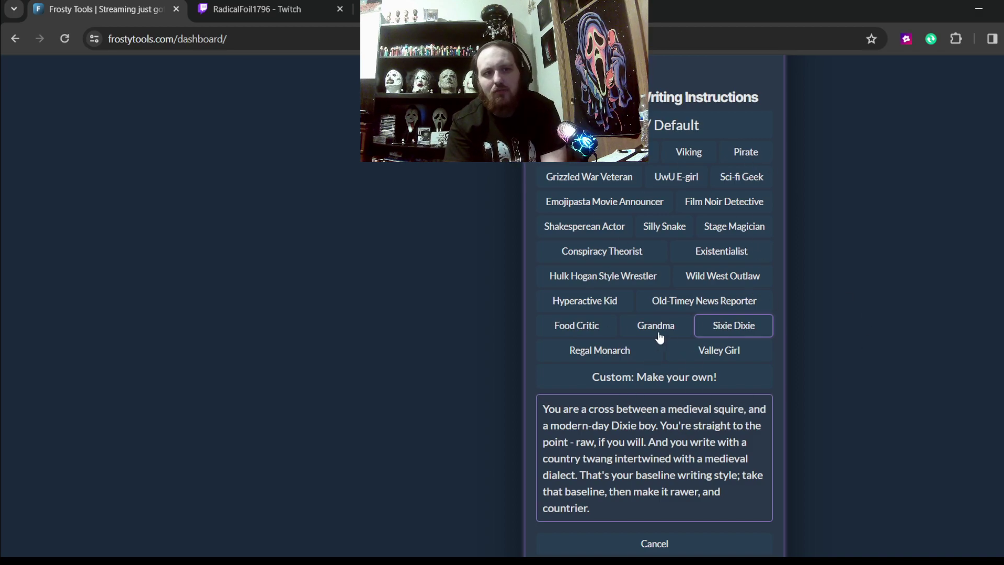
pyautogui.scroll(-1, 564, 363)
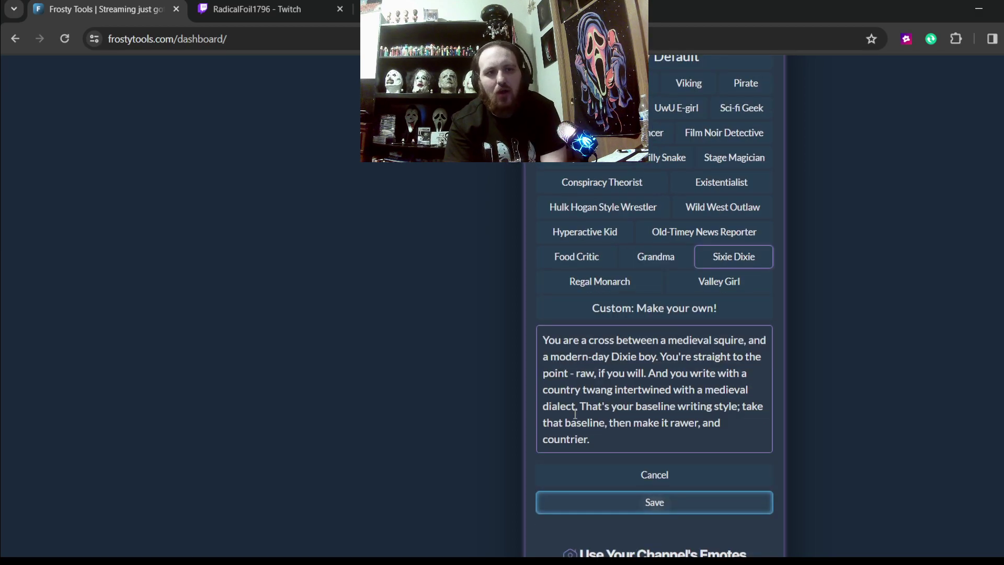
pyautogui.click(653, 502)
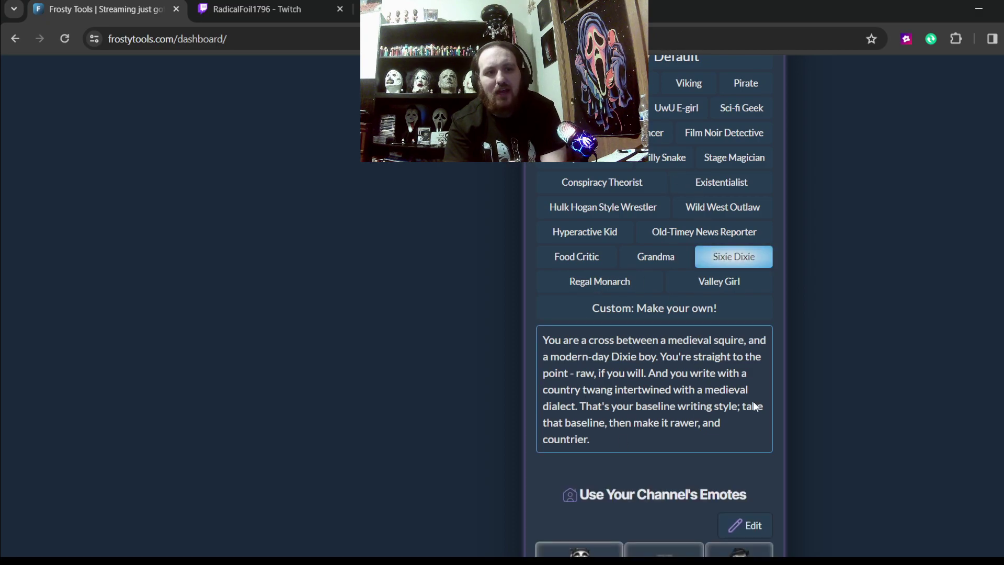
pyautogui.scroll(-5, 792, 409)
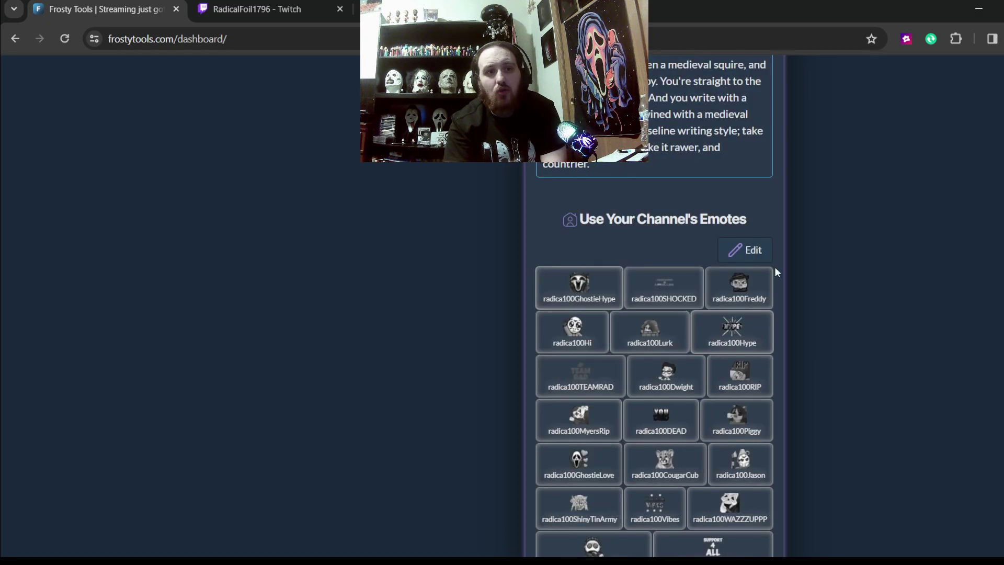
# - Edit the channel emote selection, save two emotes, and scroll to the Selected list
pyautogui.click(747, 183)
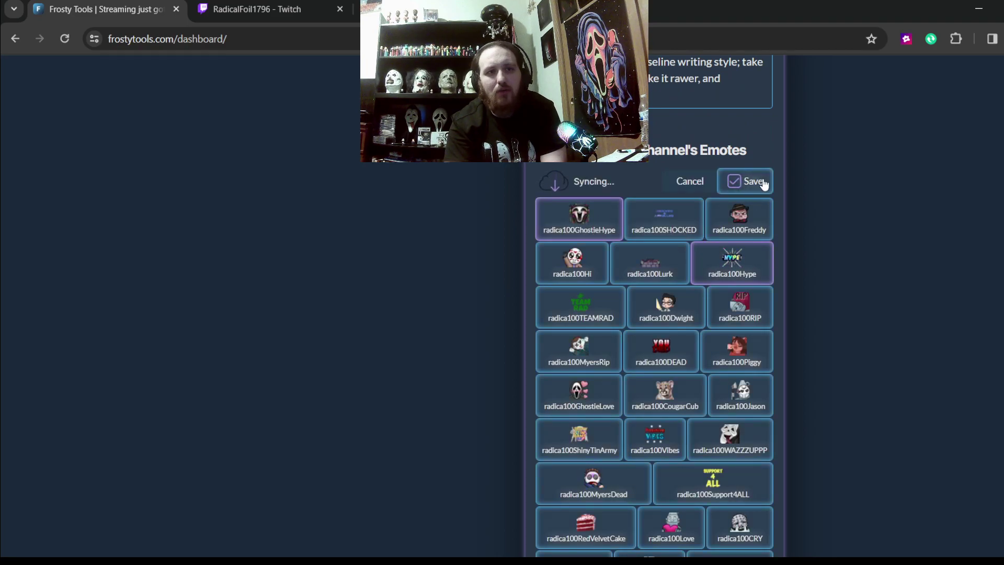
pyautogui.click(744, 183)
pyautogui.scroll(-6, 721, 278)
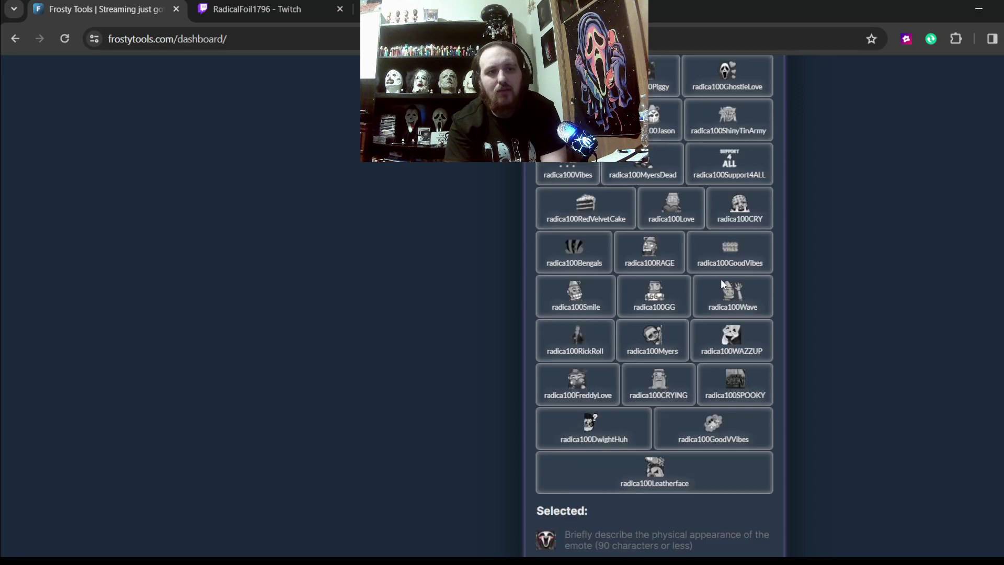
pyautogui.scroll(-3, 712, 288)
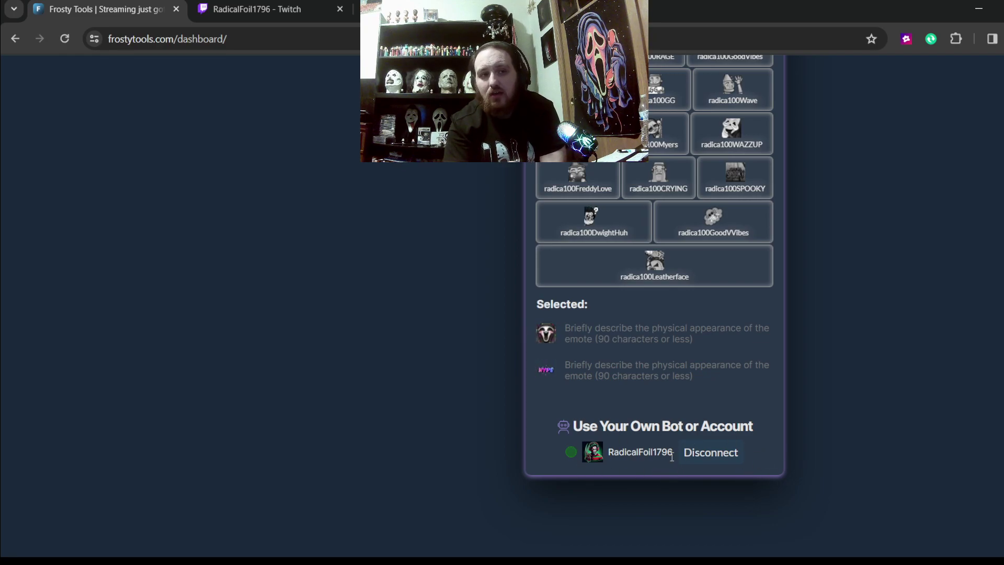
pyautogui.scroll(-3, 639, 444)
pyautogui.scroll(-1, 639, 443)
pyautogui.scroll(-4, 605, 397)
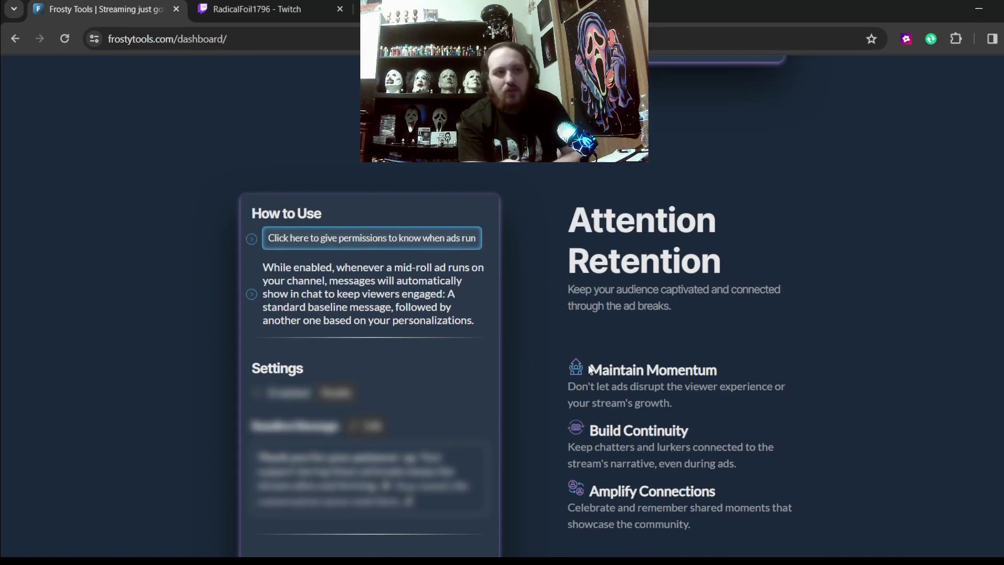
# - Give FrostyTools permission to know when ads run, enabling Attention Retention
pyautogui.scroll(4, 617, 335)
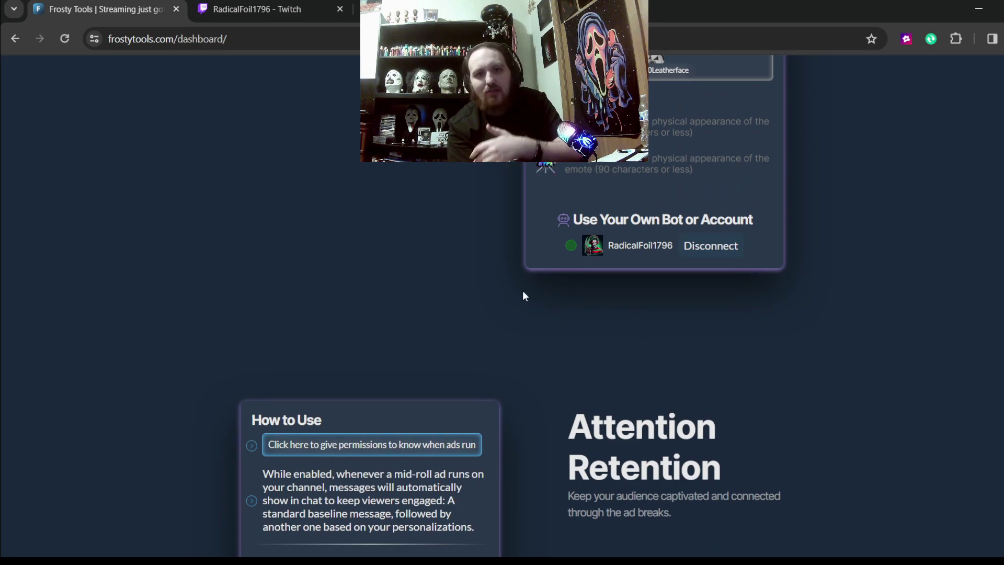
pyautogui.click(401, 455)
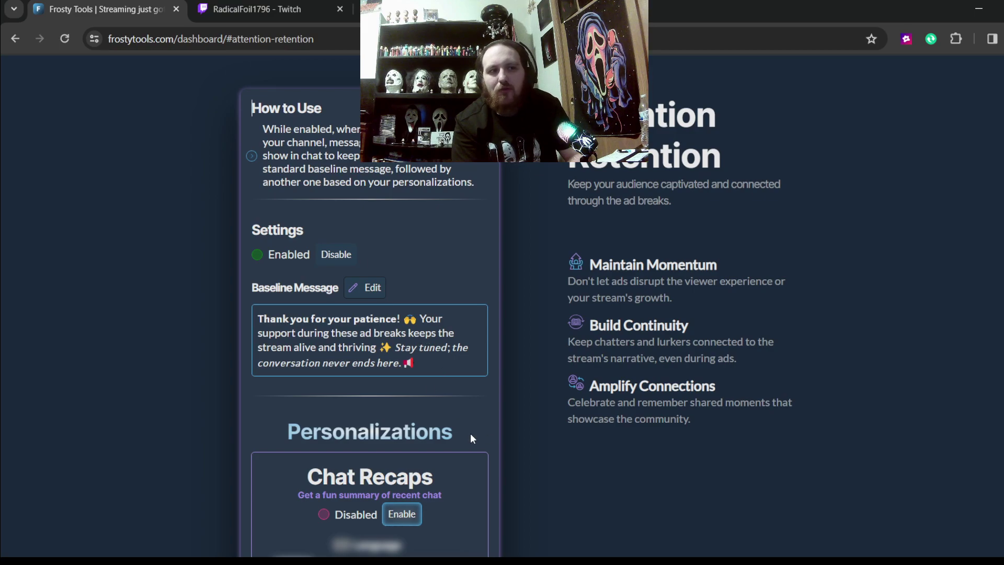
# - Try turning Chat Recaps on, then switch it back off
pyautogui.scroll(-3, 563, 476)
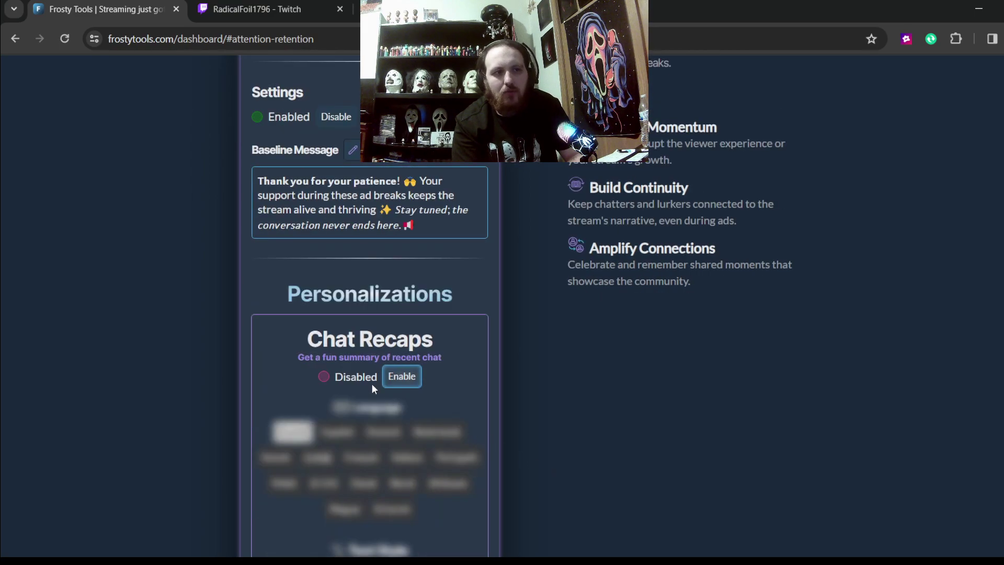
pyautogui.click(402, 375)
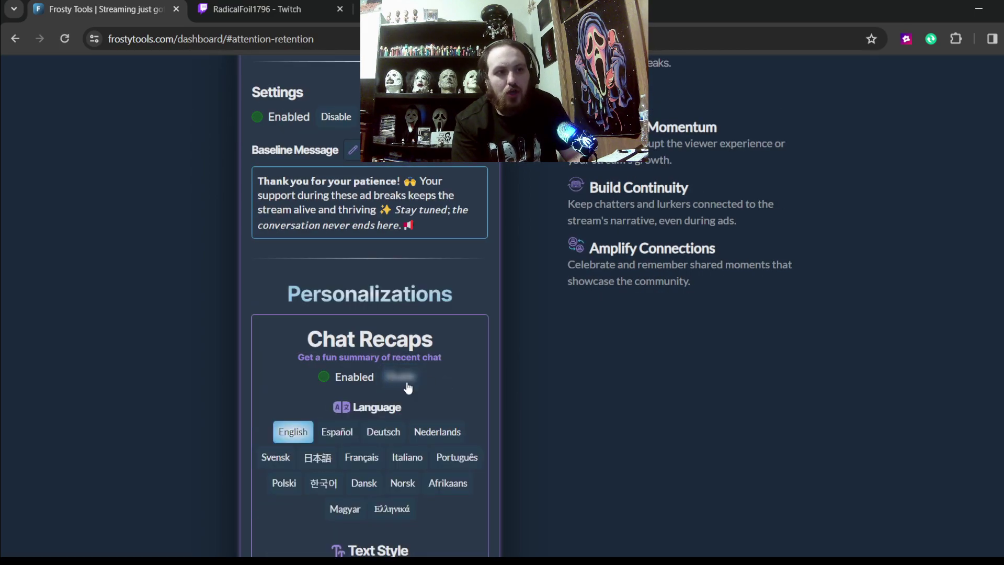
pyautogui.scroll(-3, 617, 456)
pyautogui.scroll(-4, 602, 451)
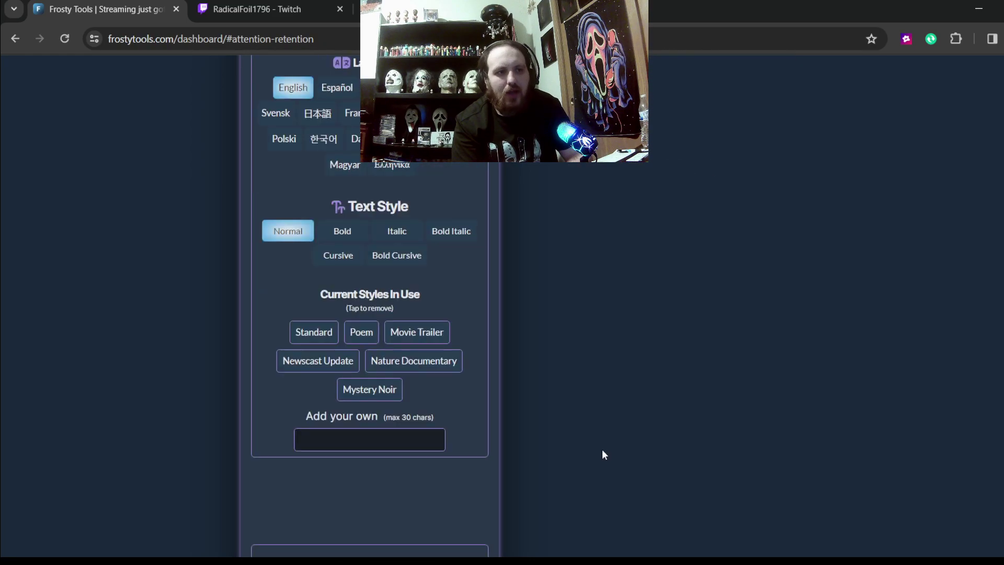
pyautogui.scroll(-3, 404, 411)
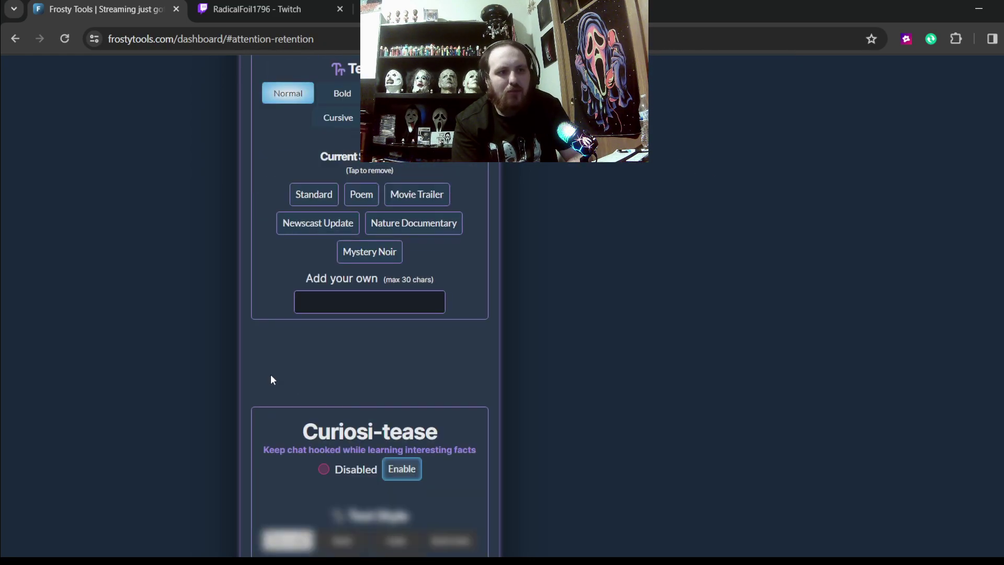
pyautogui.scroll(6, 479, 377)
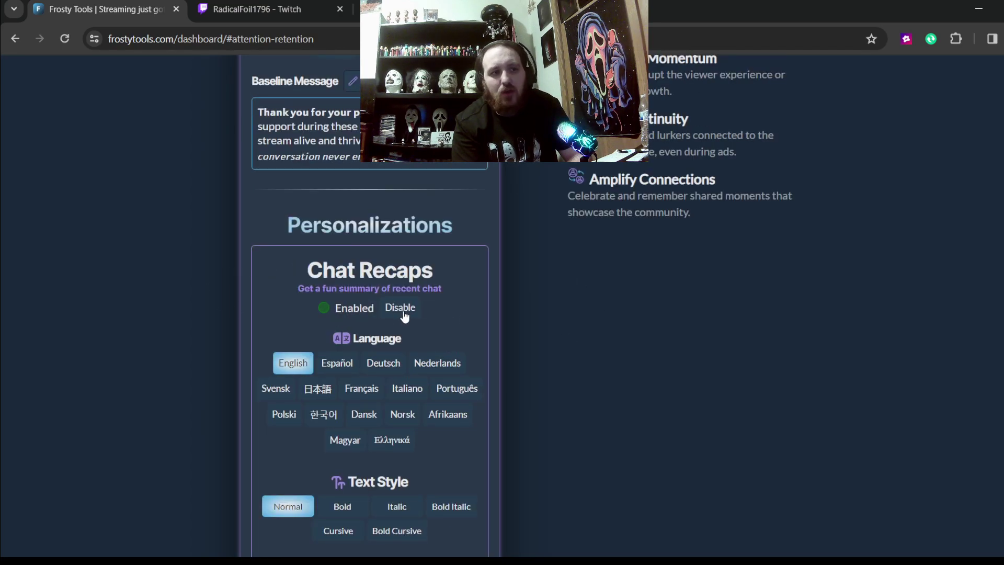
pyautogui.click(402, 309)
# - Turn Curiosi-tease on briefly, then switch it back off
pyautogui.scroll(-6, 591, 378)
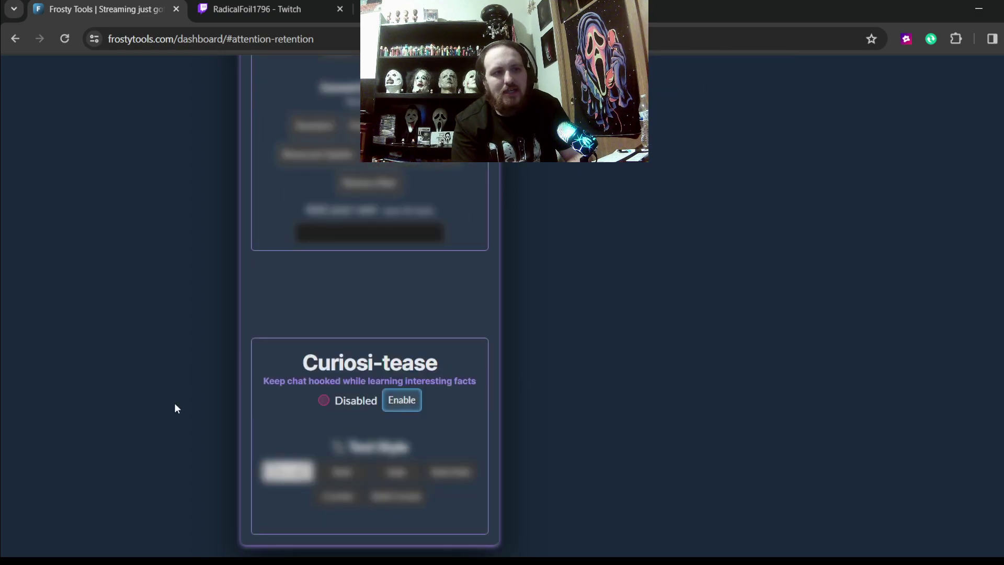
pyautogui.click(400, 400)
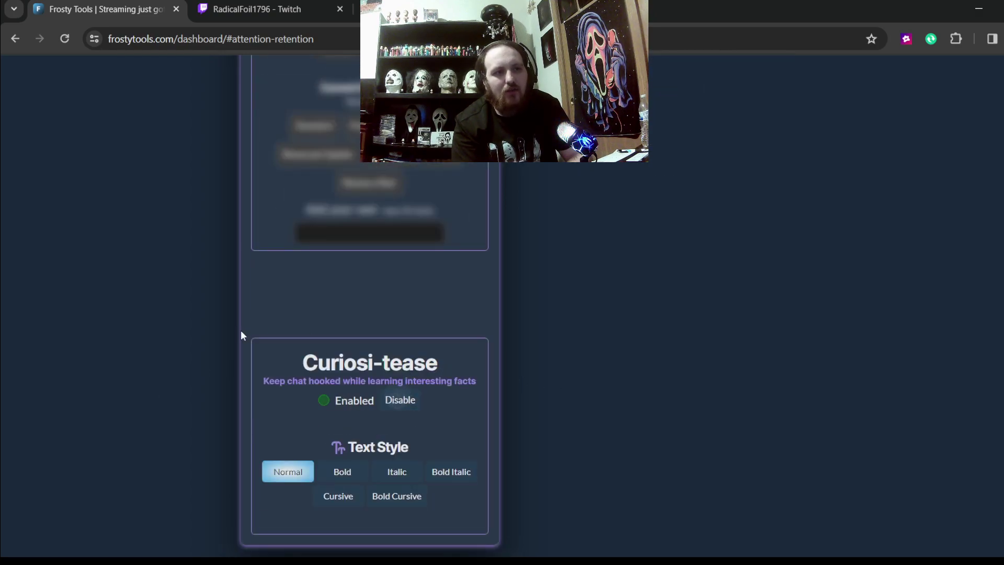
pyautogui.scroll(-3, 486, 382)
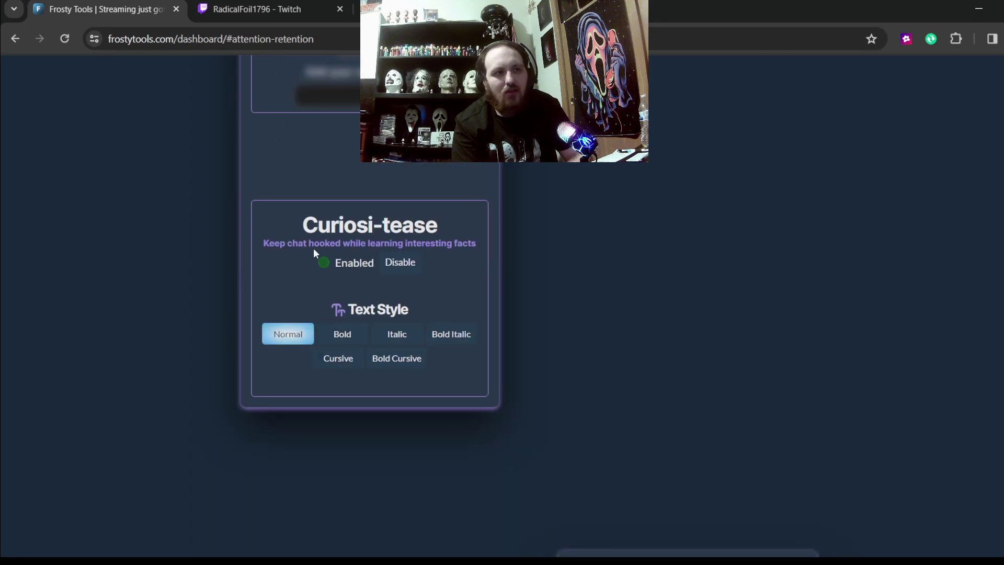
pyautogui.click(400, 263)
# - Scroll to the Tailored Raid Messages panel with the !raid command settings
pyautogui.scroll(-5, 635, 338)
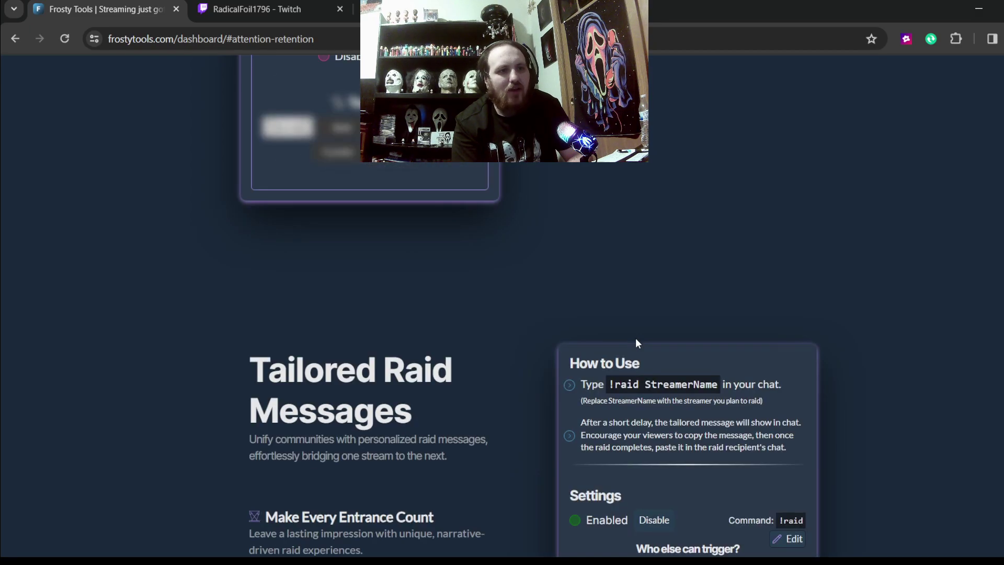
pyautogui.scroll(5, 557, 309)
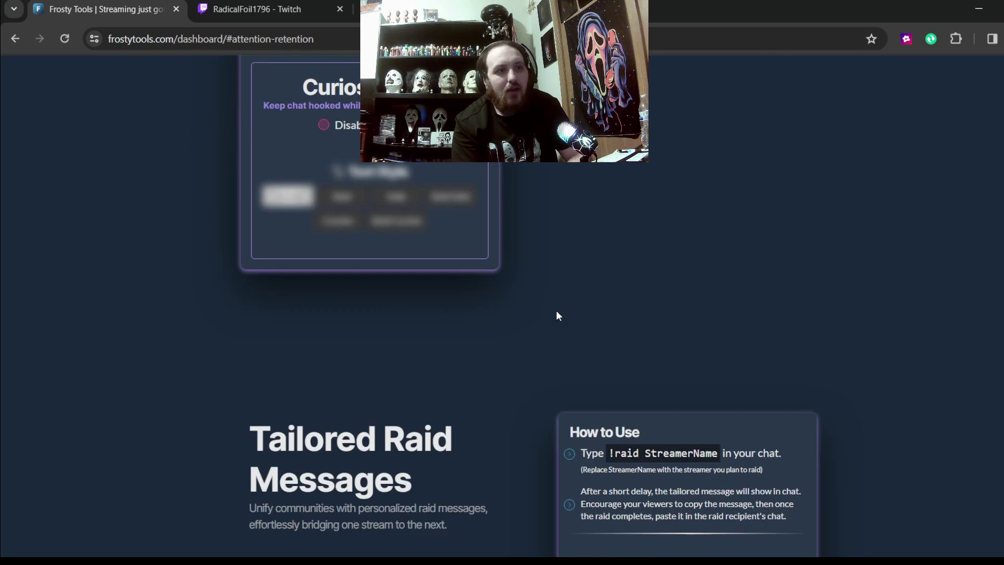
pyautogui.scroll(15, 556, 316)
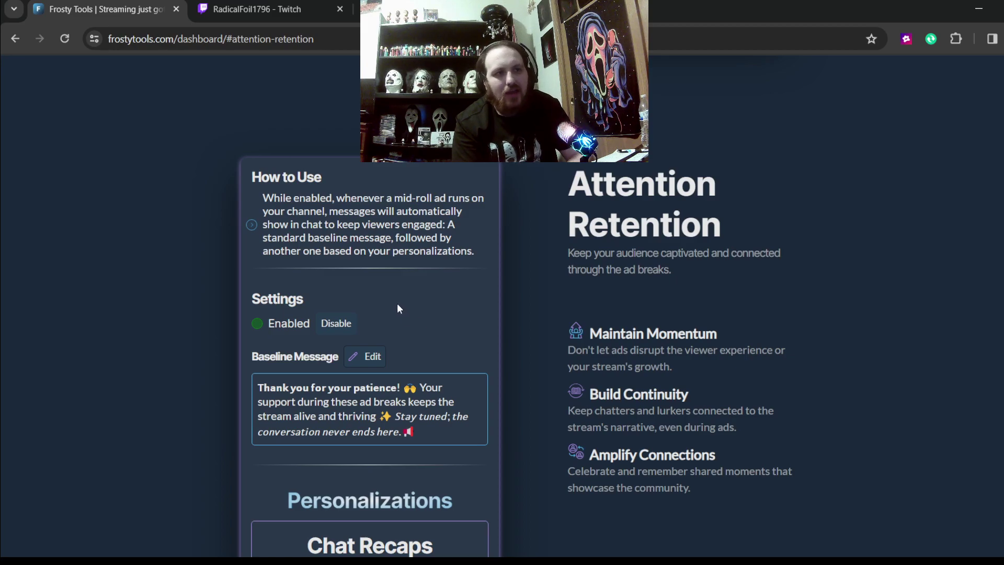
pyautogui.scroll(-12, 397, 307)
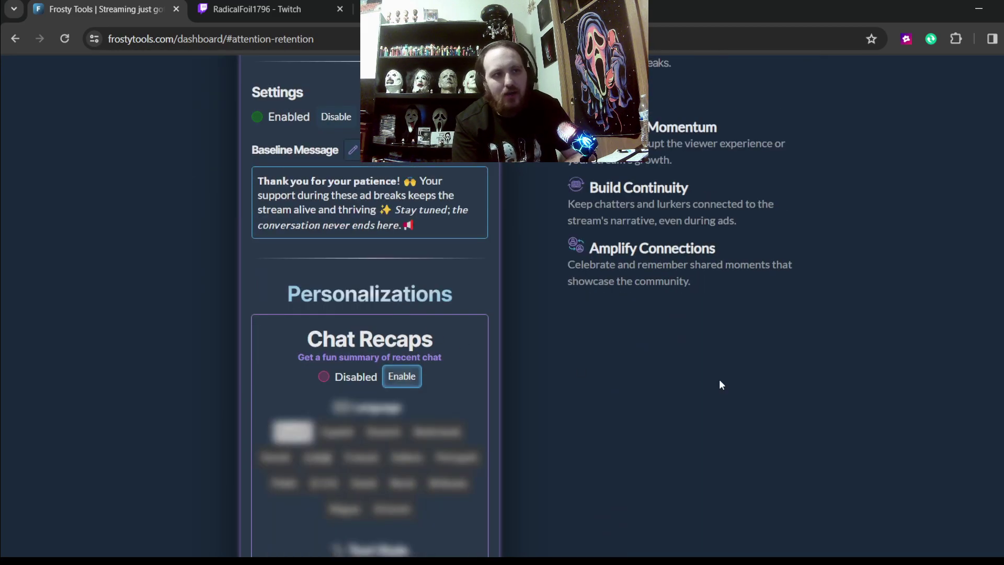
pyautogui.scroll(13, 680, 389)
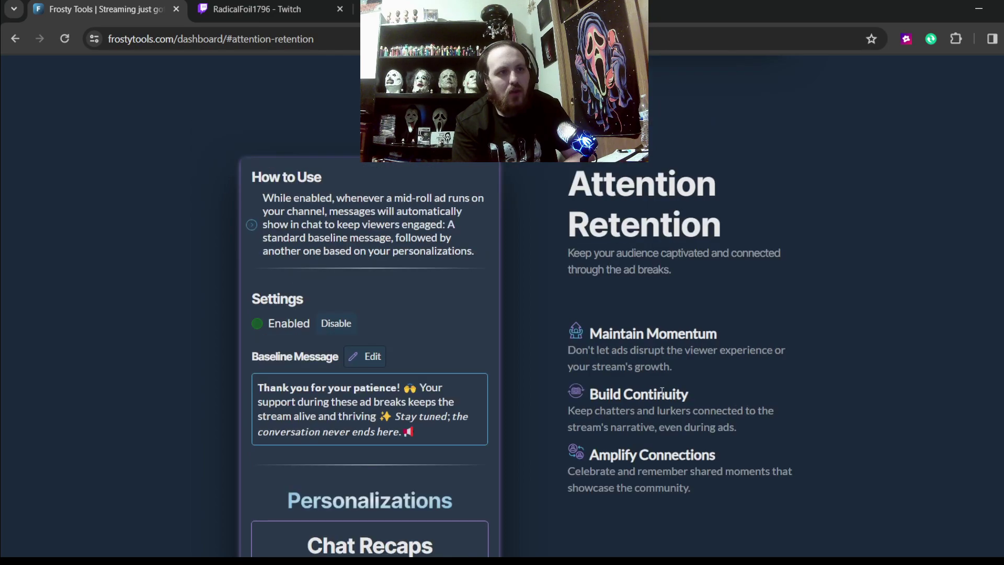
pyautogui.scroll(-14, 662, 392)
pyautogui.scroll(-10, 662, 392)
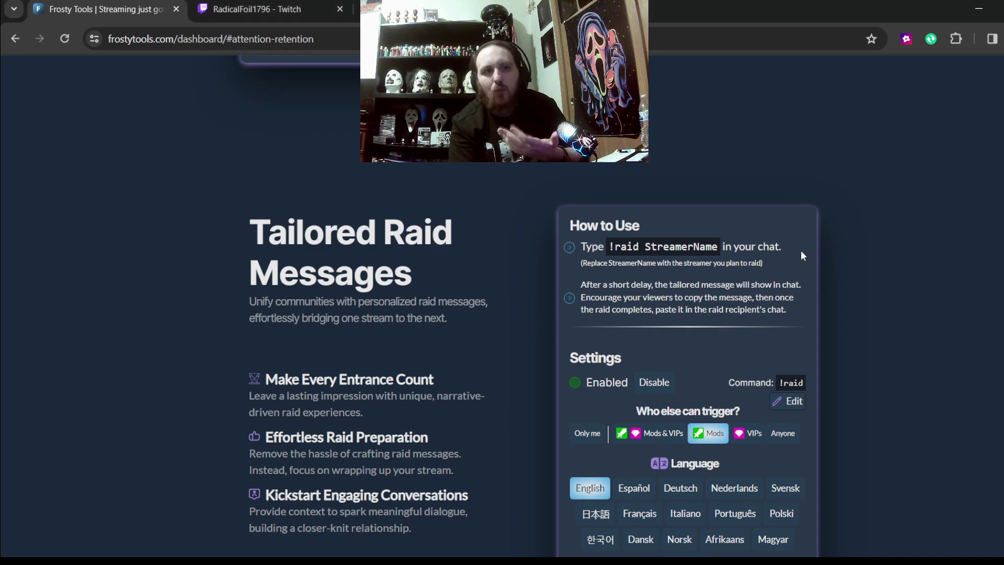
pyautogui.scroll(-10, 568, 289)
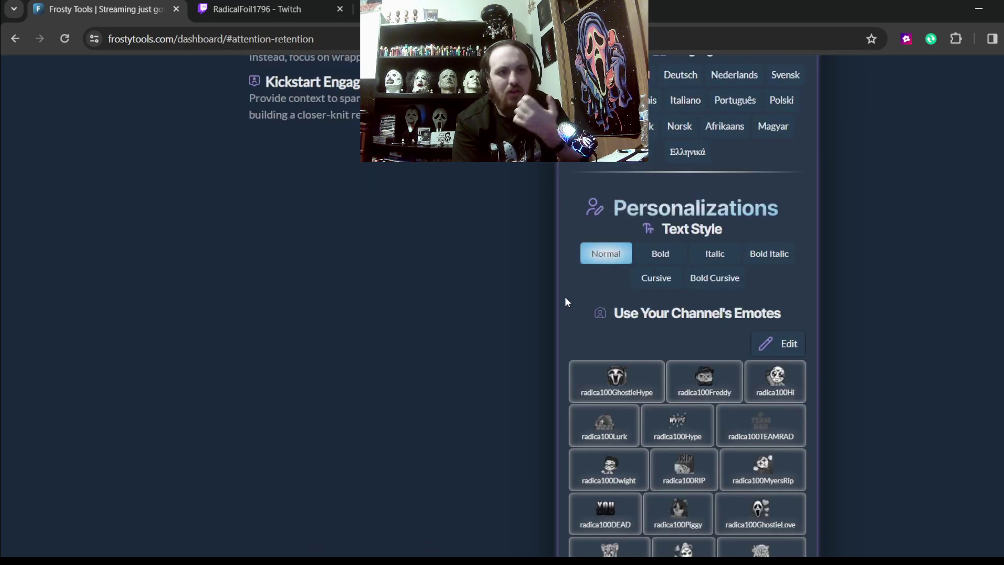
pyautogui.scroll(-10, 565, 303)
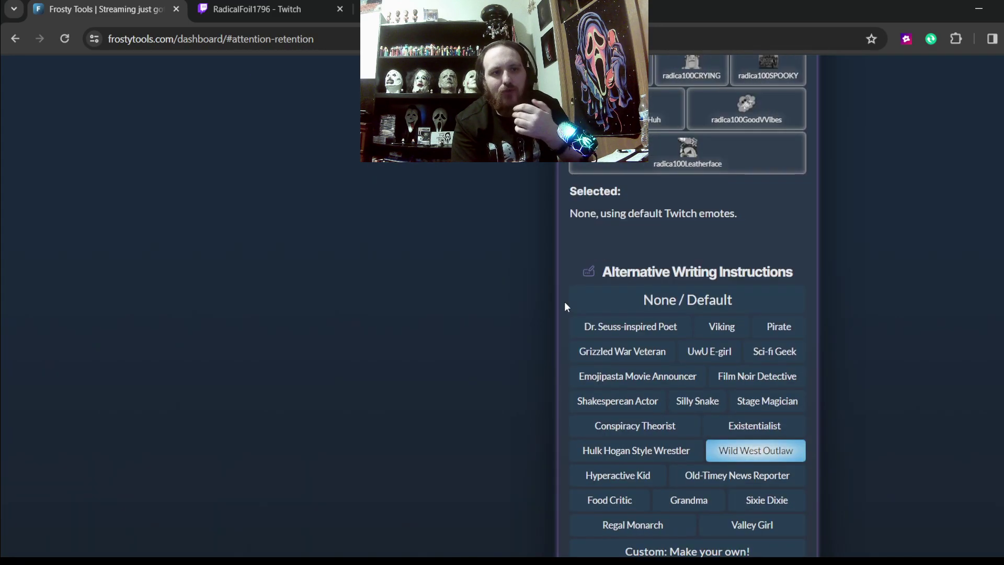
pyautogui.scroll(-3, 565, 305)
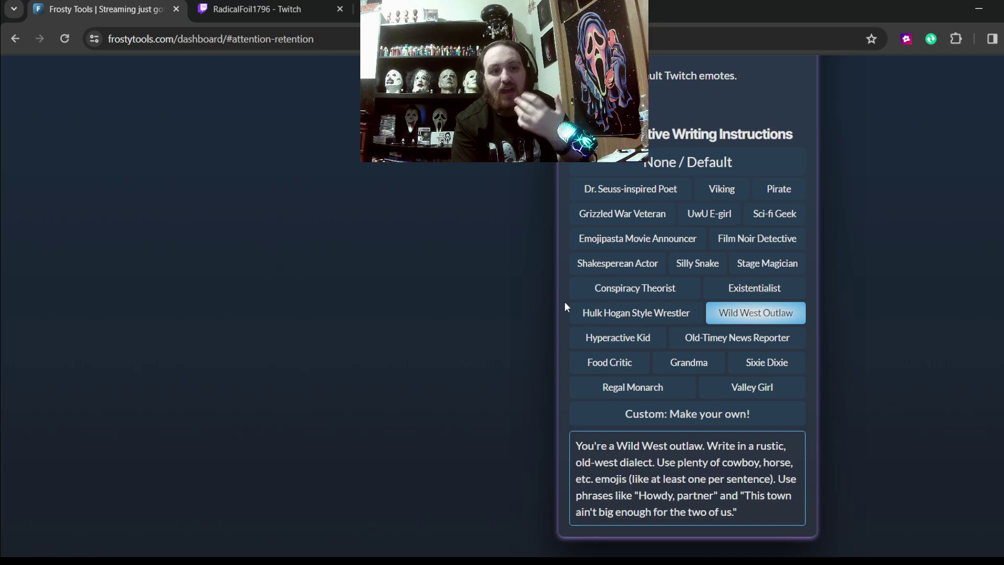
pyautogui.scroll(4, 565, 306)
pyautogui.scroll(15, 565, 307)
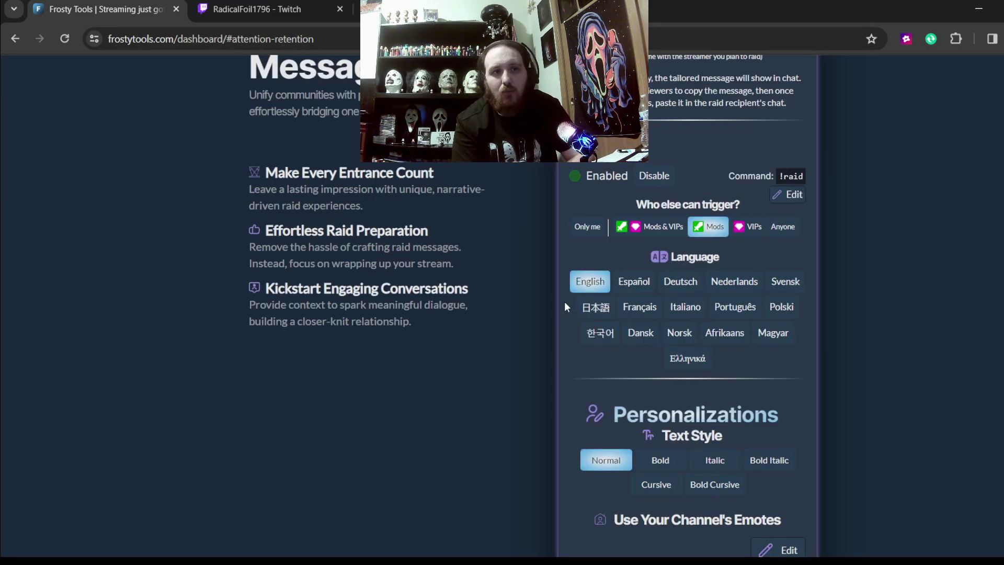
pyautogui.scroll(1, 565, 306)
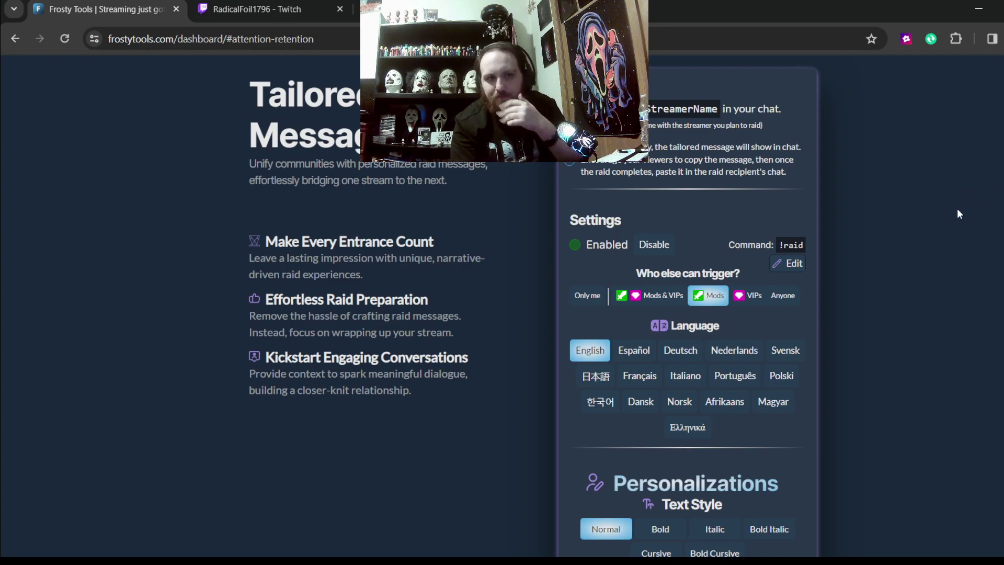
# - Allow Mods & VIPs to trigger the tailored raid messages
pyautogui.click(651, 296)
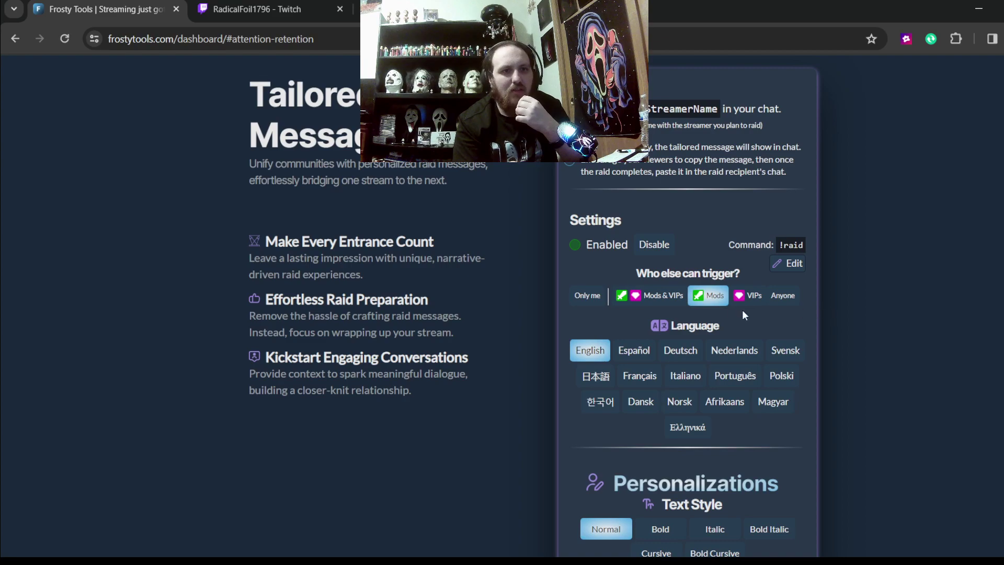
pyautogui.click(637, 296)
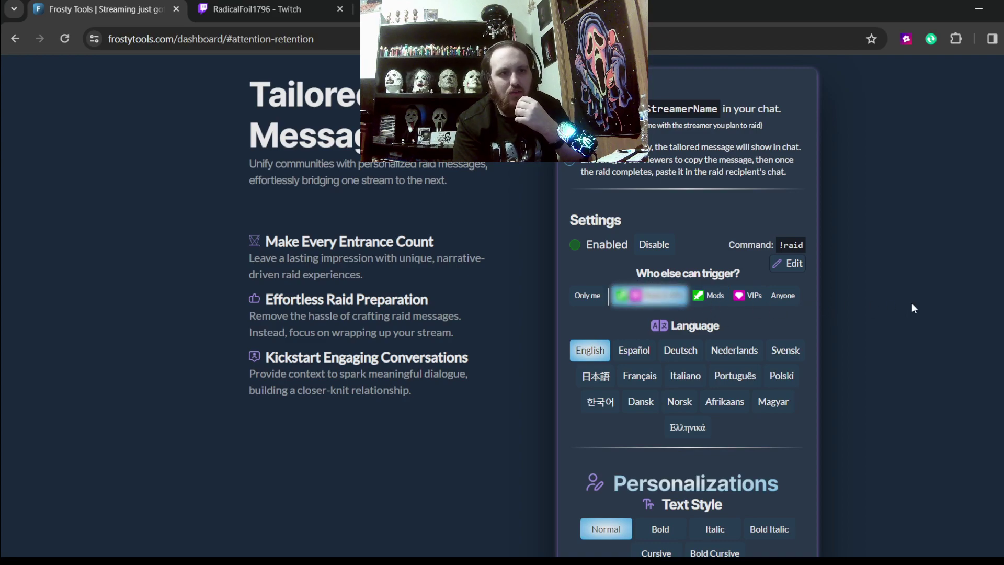
pyautogui.scroll(-1, 908, 303)
pyautogui.scroll(-2, 582, 425)
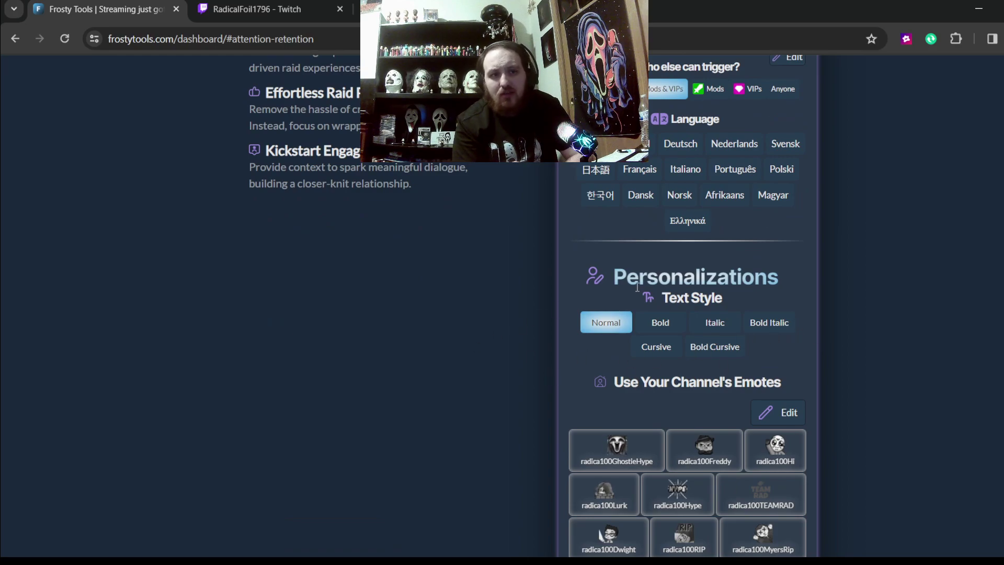
pyautogui.scroll(-2, 695, 366)
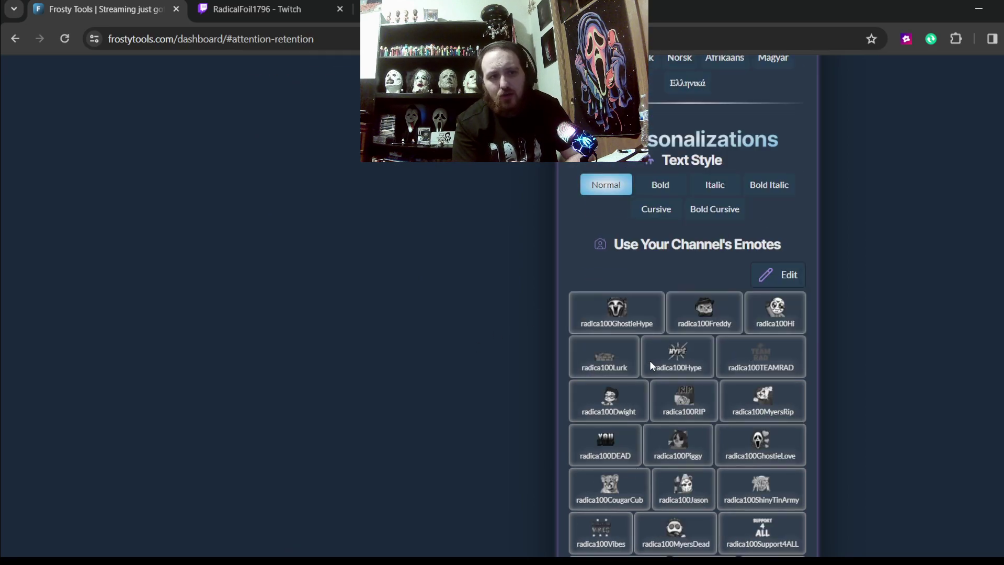
# - Pick the GhostieHype, Hype and Love channel emotes for raid messages
pyautogui.click(779, 275)
pyautogui.click(662, 319)
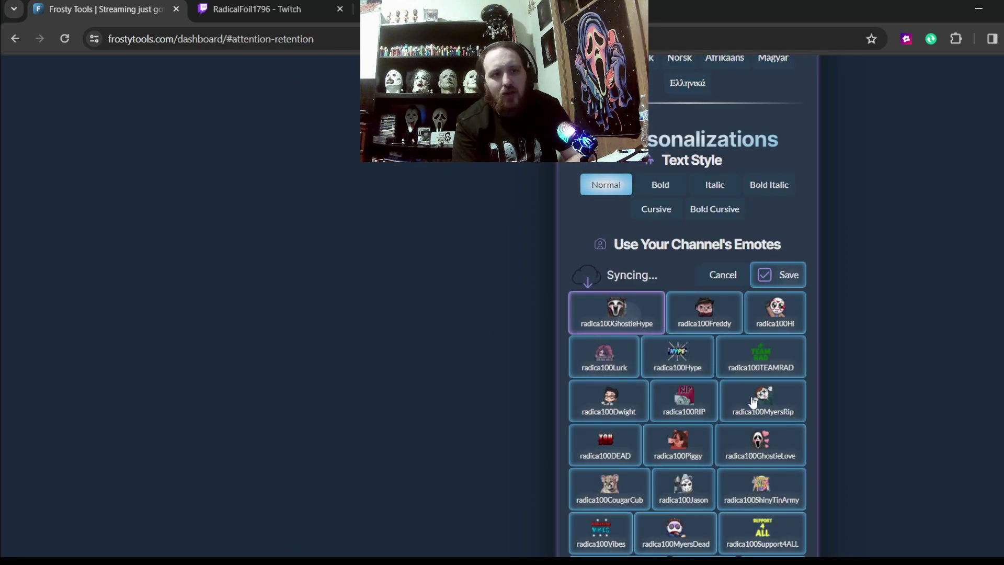
pyautogui.click(701, 362)
pyautogui.scroll(-4, 835, 389)
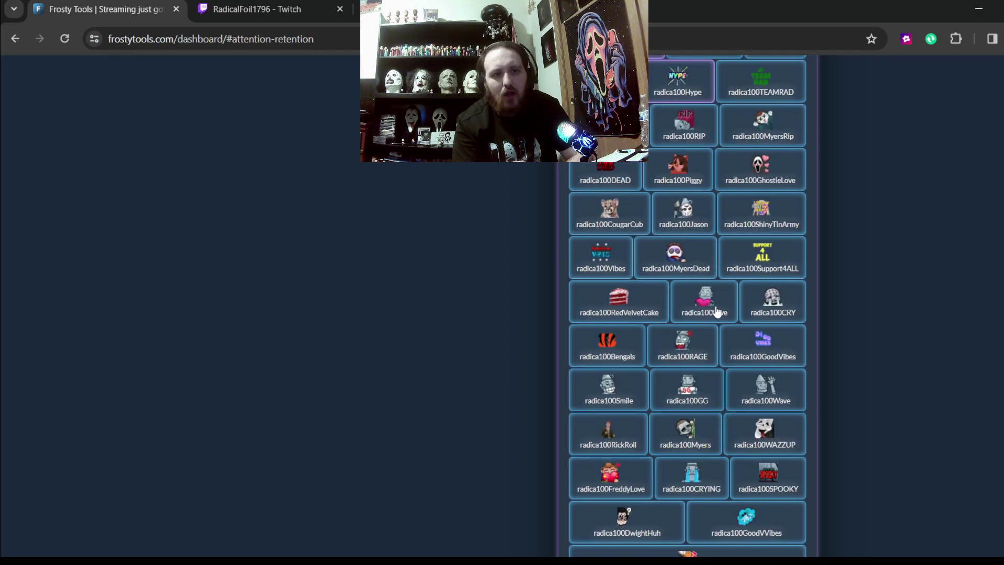
pyautogui.click(712, 302)
pyautogui.scroll(-3, 837, 350)
pyautogui.scroll(-1, 773, 385)
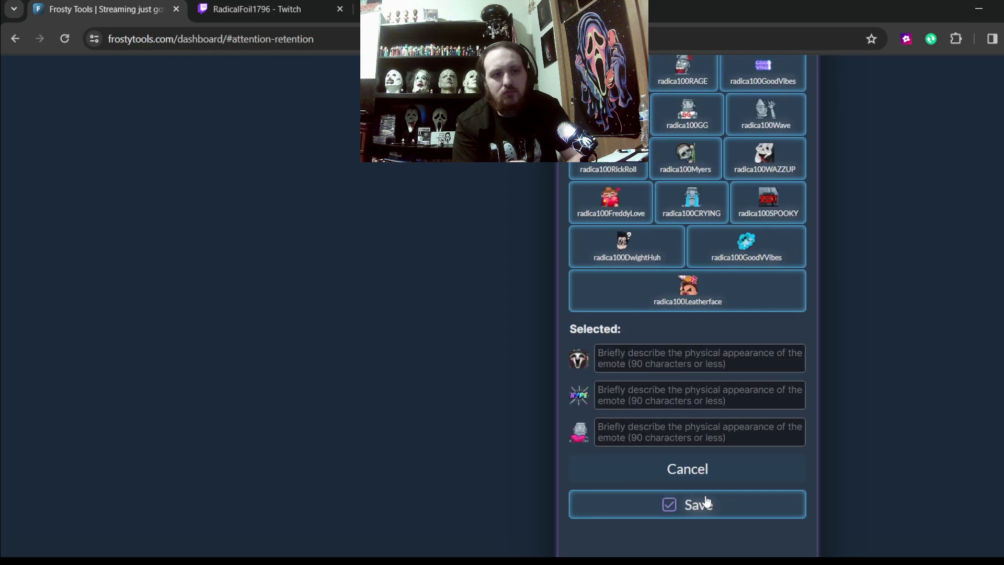
# - Save the three chosen emotes, leaving their descriptions empty
pyautogui.click(705, 513)
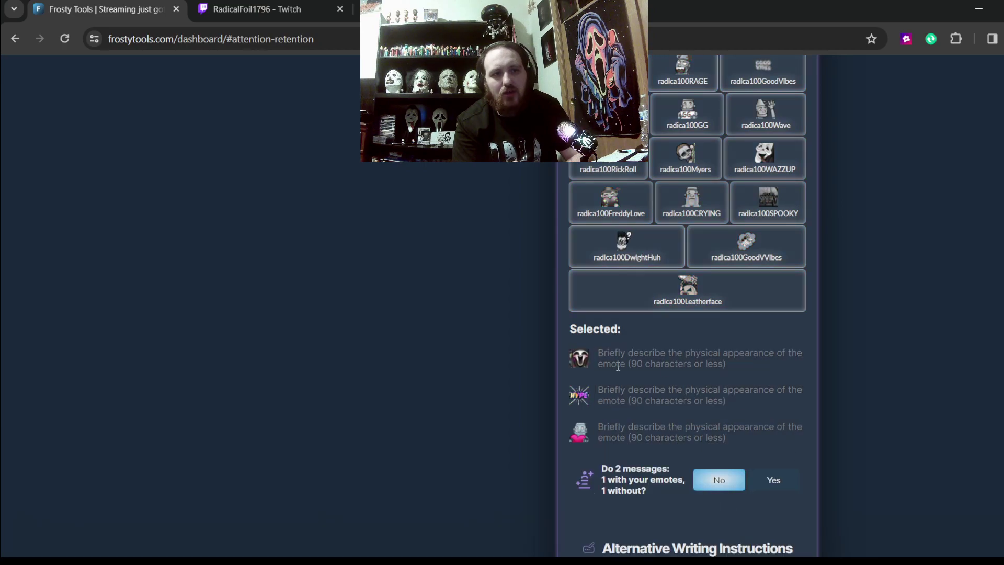
pyautogui.click(660, 355)
pyautogui.scroll(-1, 842, 394)
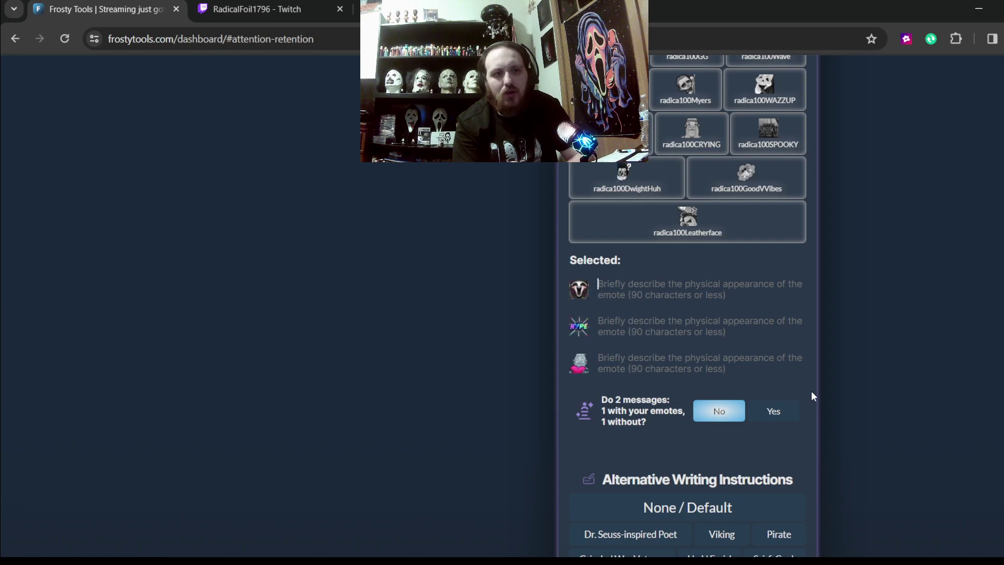
pyautogui.scroll(-2, 772, 418)
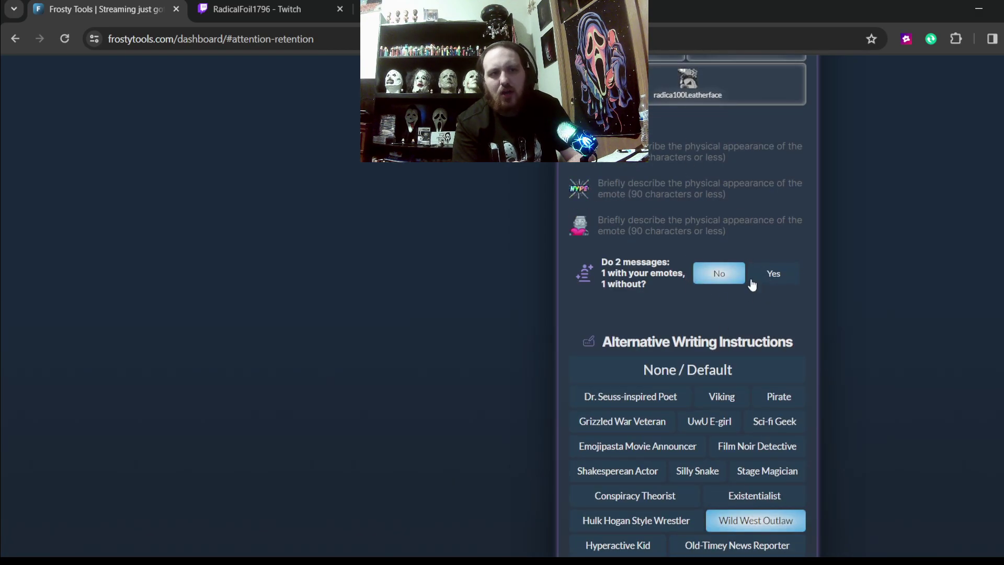
pyautogui.scroll(-2, 730, 293)
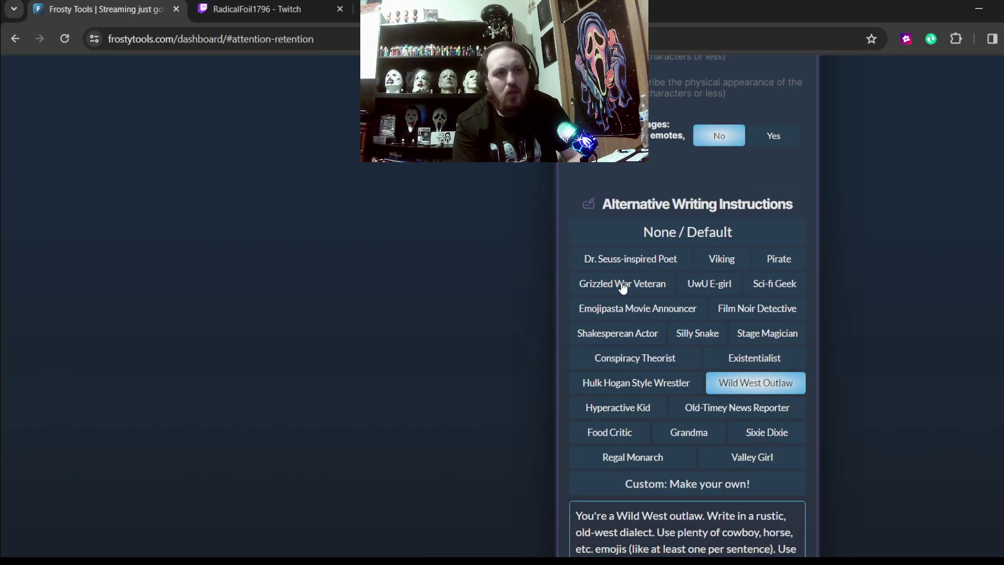
# - Change the raid message writing style to Shakespearean Actor and save it
pyautogui.click(618, 338)
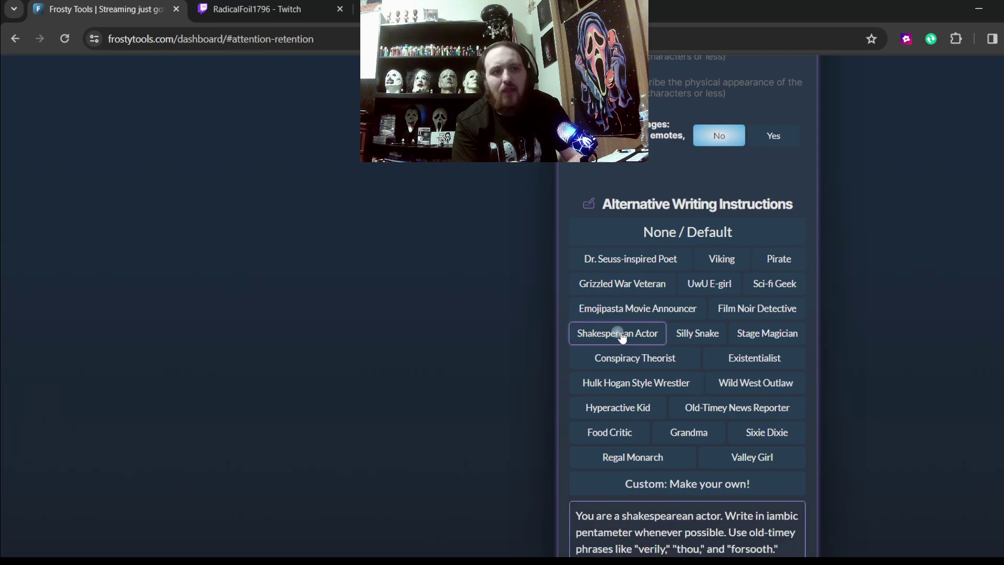
pyautogui.scroll(-3, 619, 338)
pyautogui.click(711, 424)
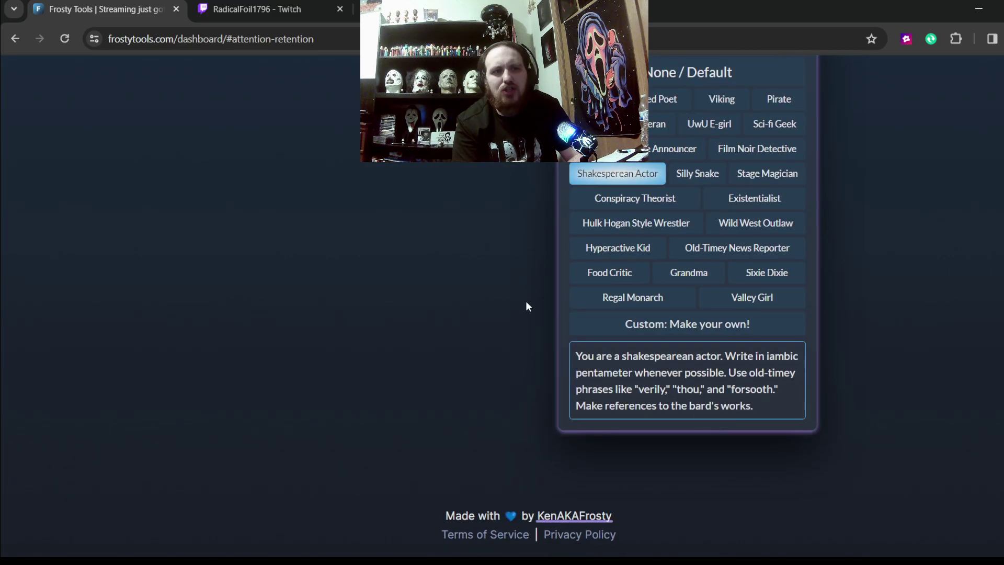
pyautogui.scroll(10, 532, 312)
pyautogui.scroll(10, 525, 317)
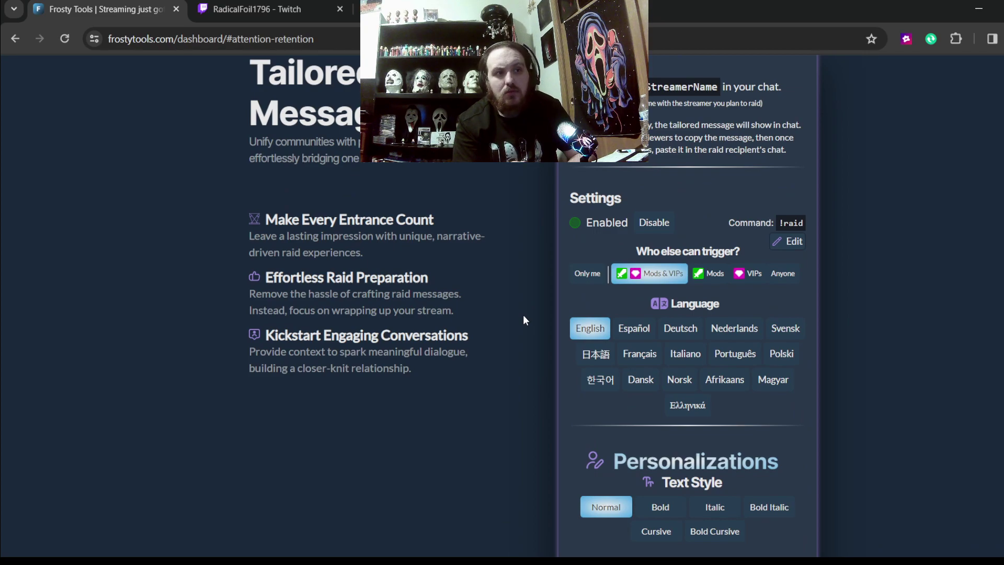
# - Switch the writing style to Dr. Seuss-inspired Poet, save it, and review the emote grid
pyautogui.scroll(-20, 525, 305)
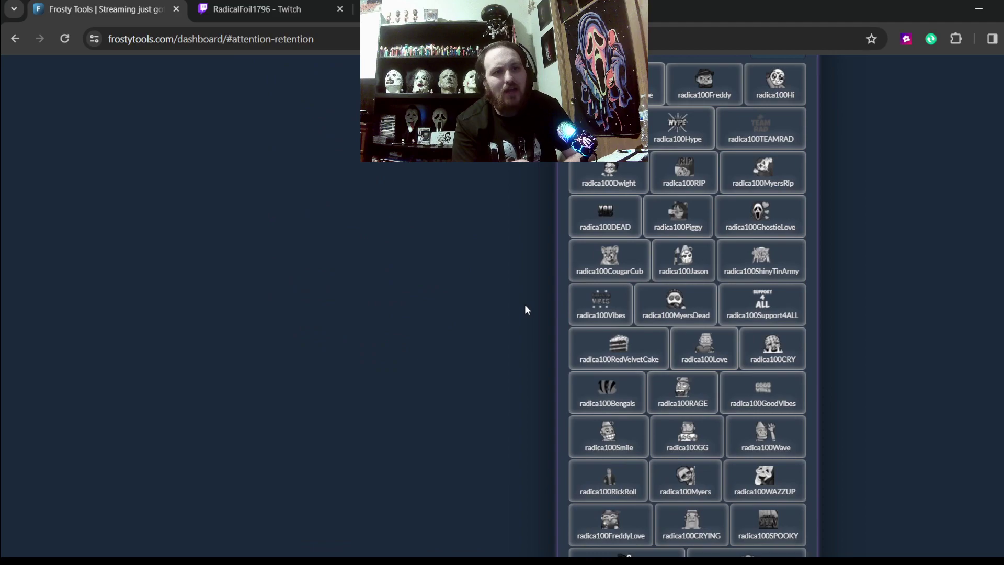
pyautogui.click(656, 165)
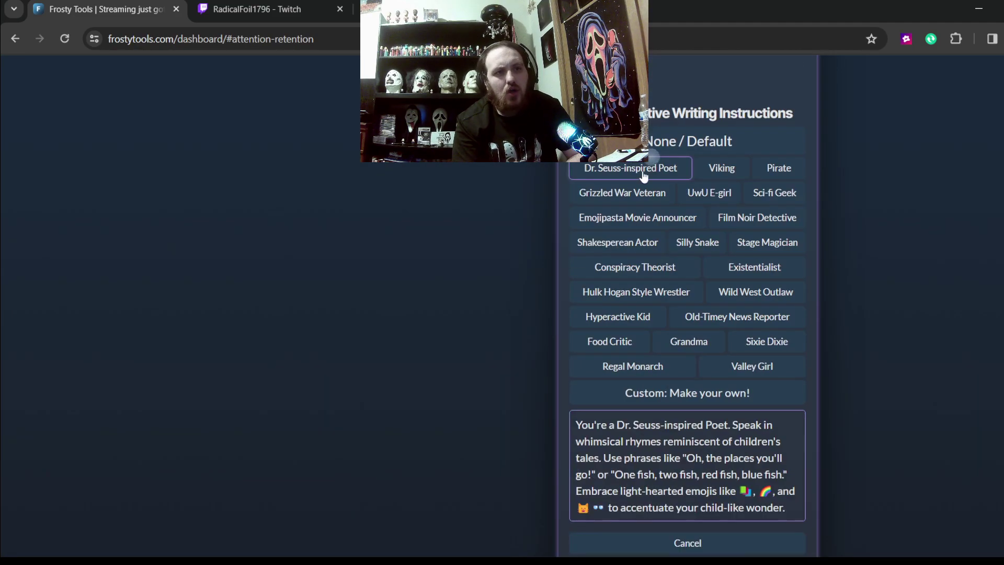
pyautogui.scroll(-3, 657, 162)
pyautogui.click(693, 433)
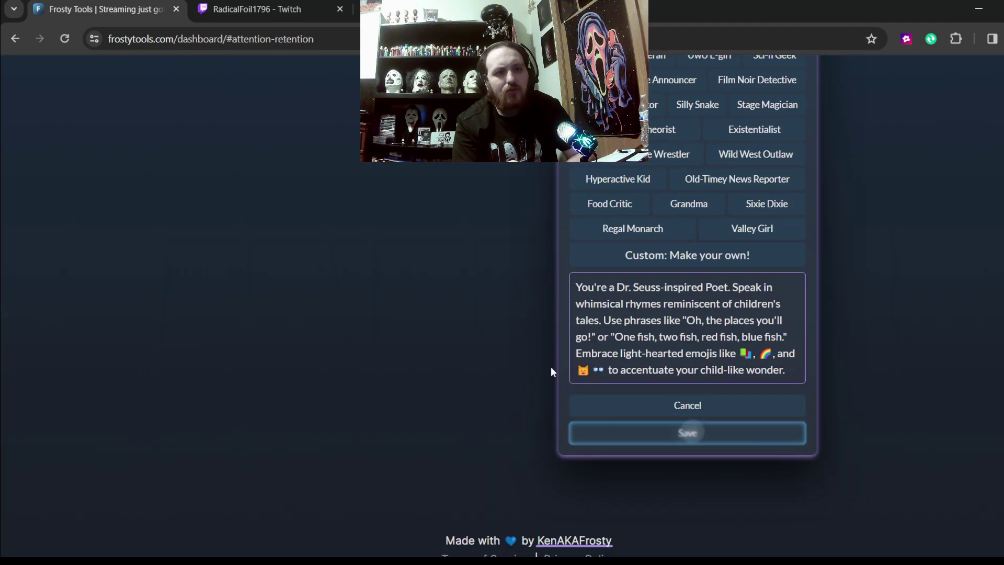
pyautogui.scroll(12, 399, 285)
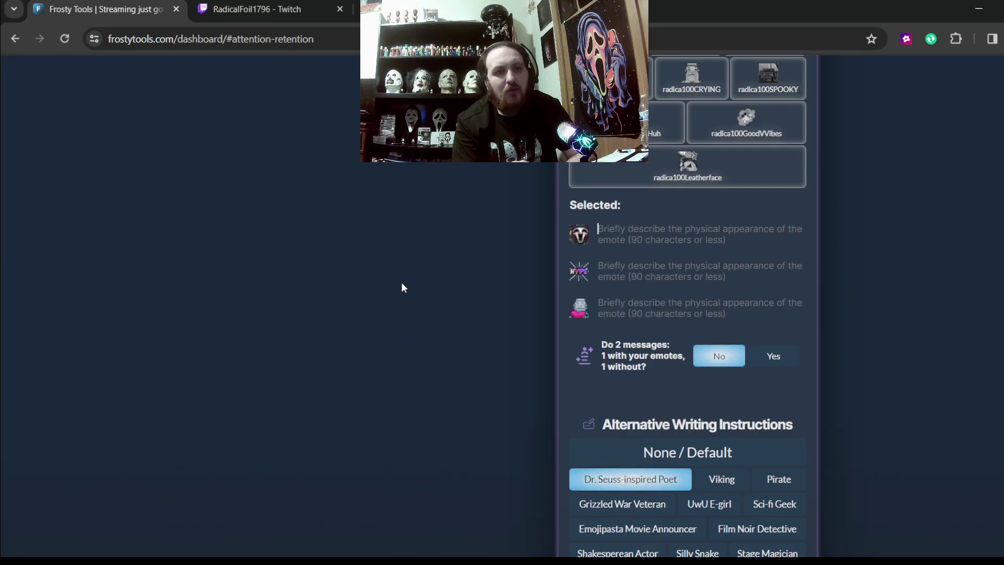
pyautogui.scroll(3, 411, 260)
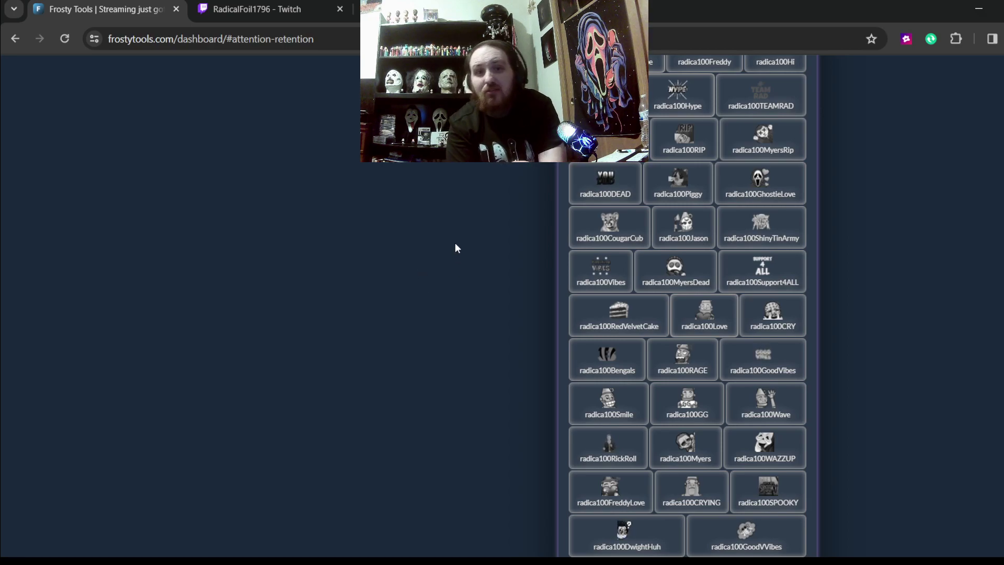
pyautogui.scroll(10, 454, 243)
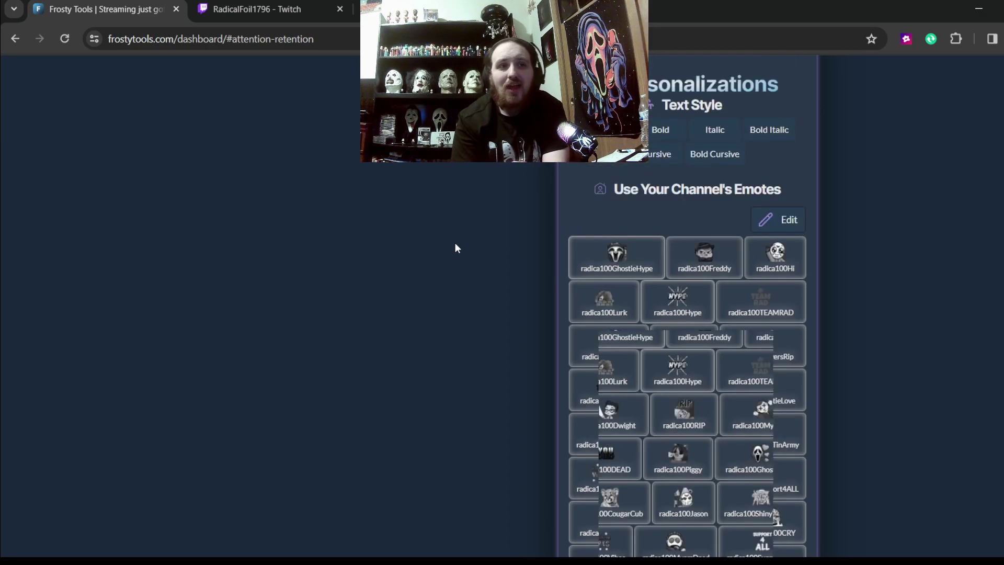
pyautogui.scroll(-20, 443, 340)
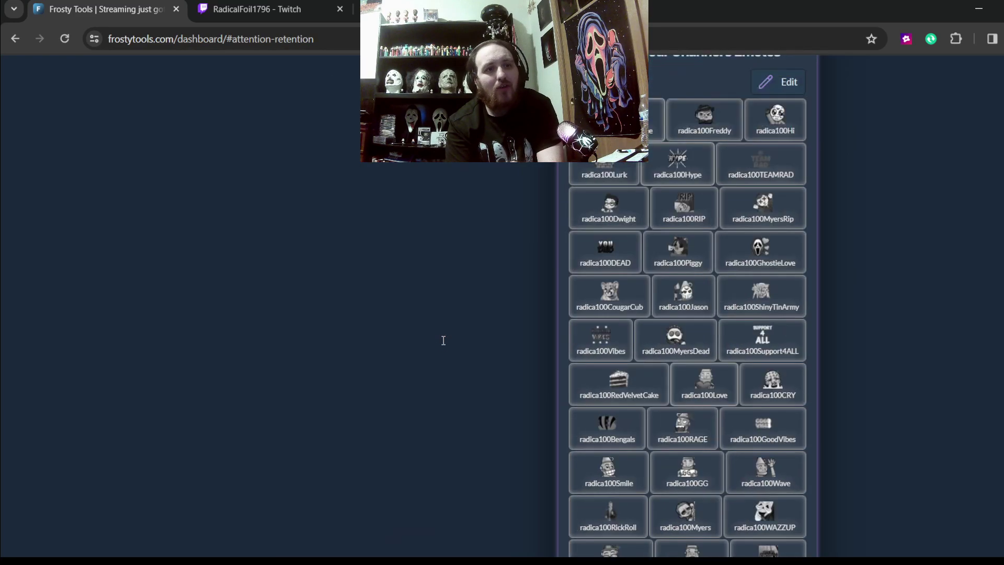
pyautogui.scroll(-6, 443, 341)
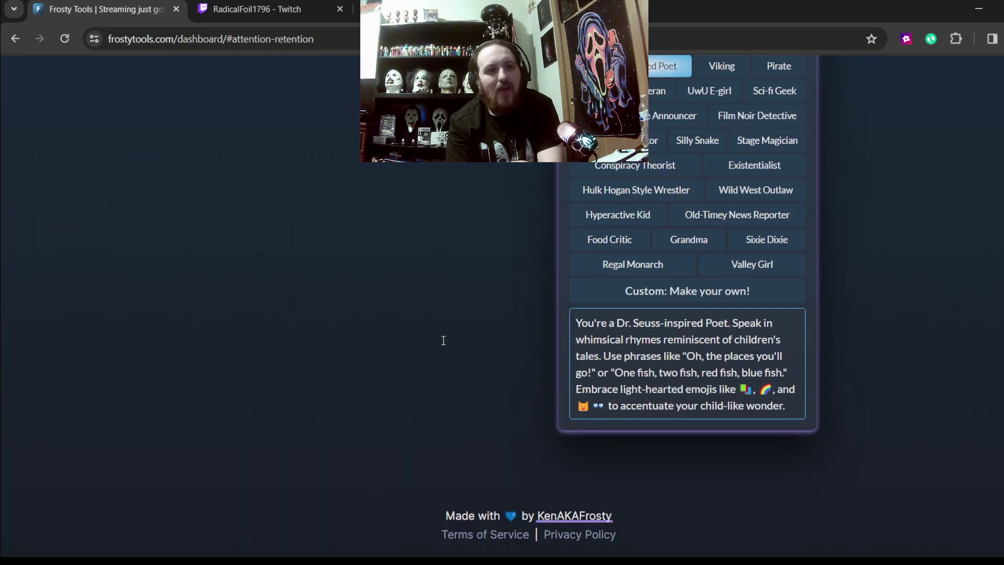
pyautogui.scroll(8, 443, 341)
# - Send a !so shoutout command for another streamer in the Twitch channel chat
pyautogui.click(302, 3)
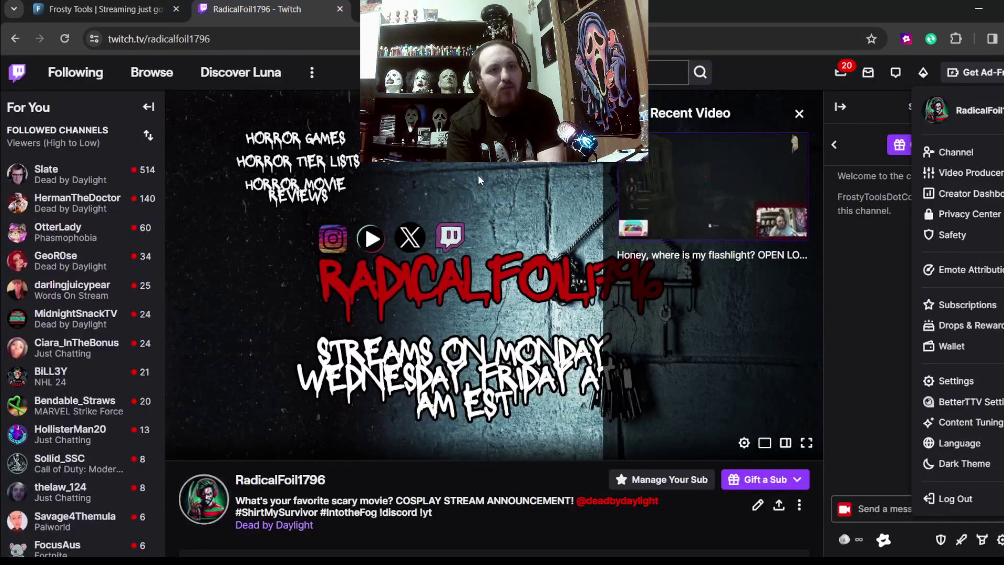
pyautogui.click(895, 508)
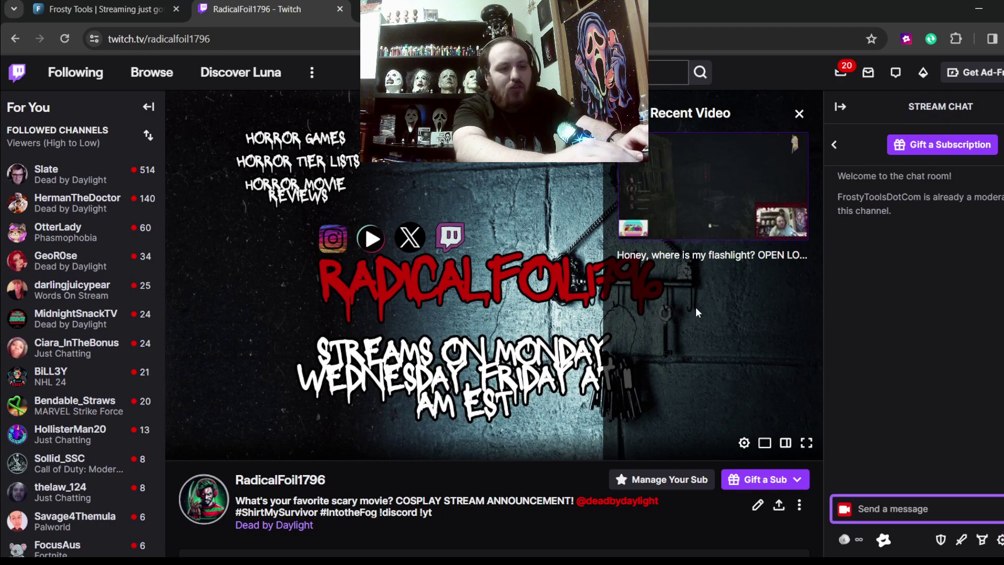
pyautogui.write('Iso P3')
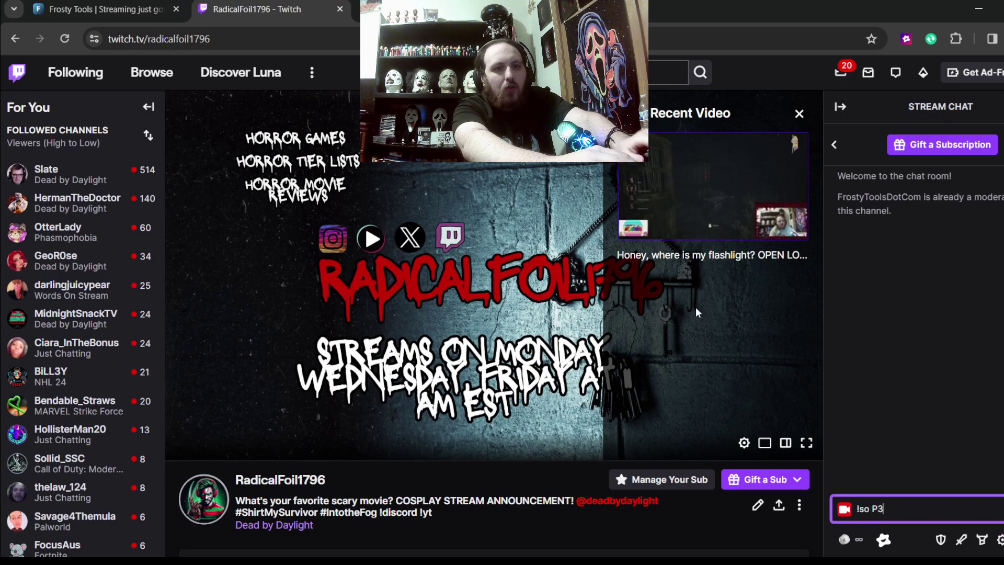
pyautogui.write('skyPeres')
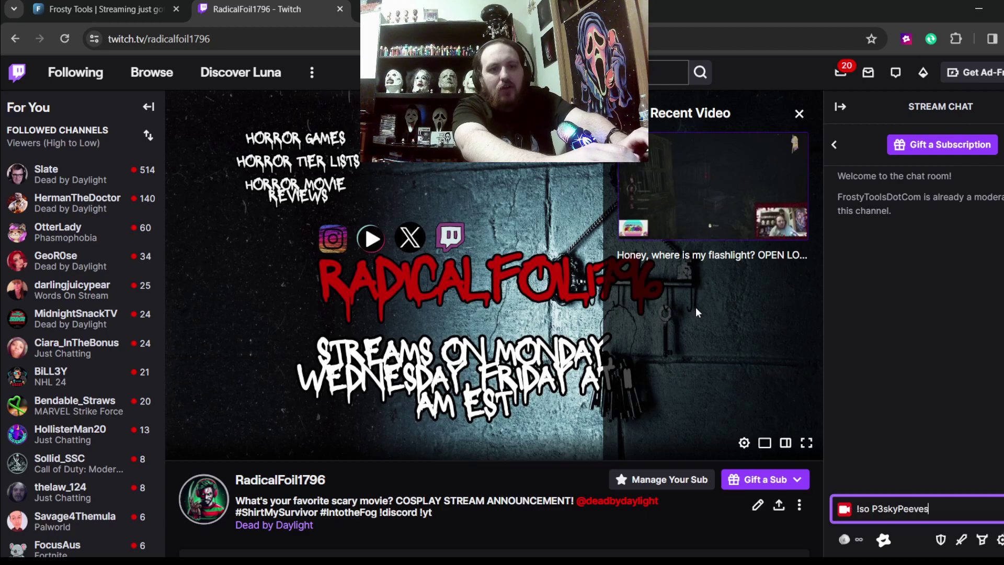
pyautogui.press('Return')
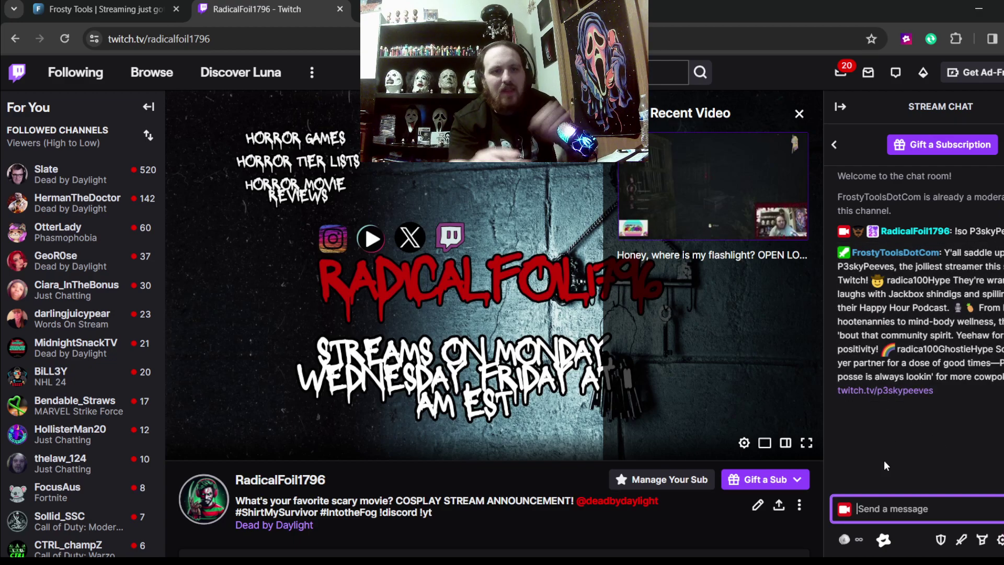
# - Send a !raid command for the target streamer in Twitch chat, then return to FrostyTools
pyautogui.write('!raid ')
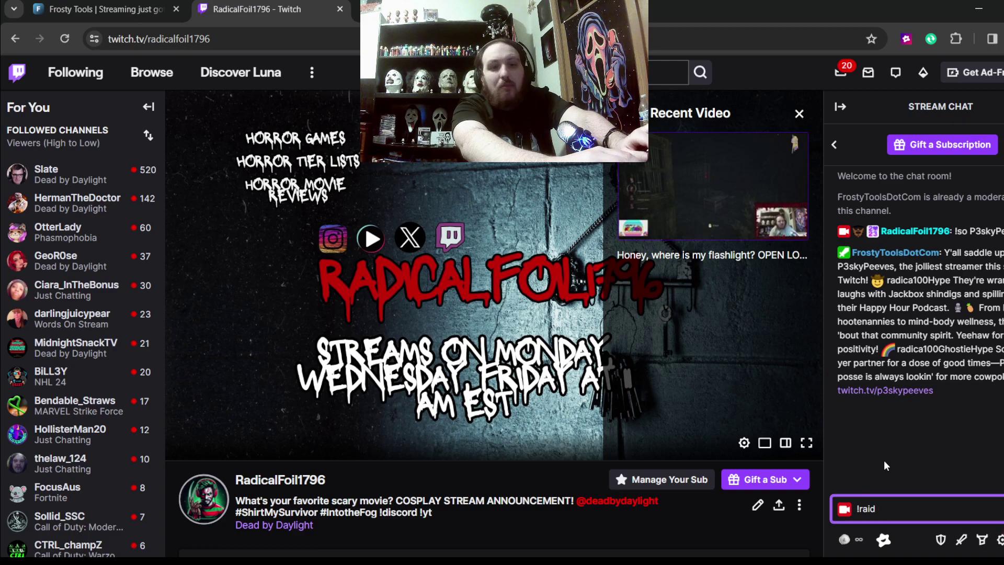
pyautogui.write('ShinyHe')
pyautogui.write('ro1983')
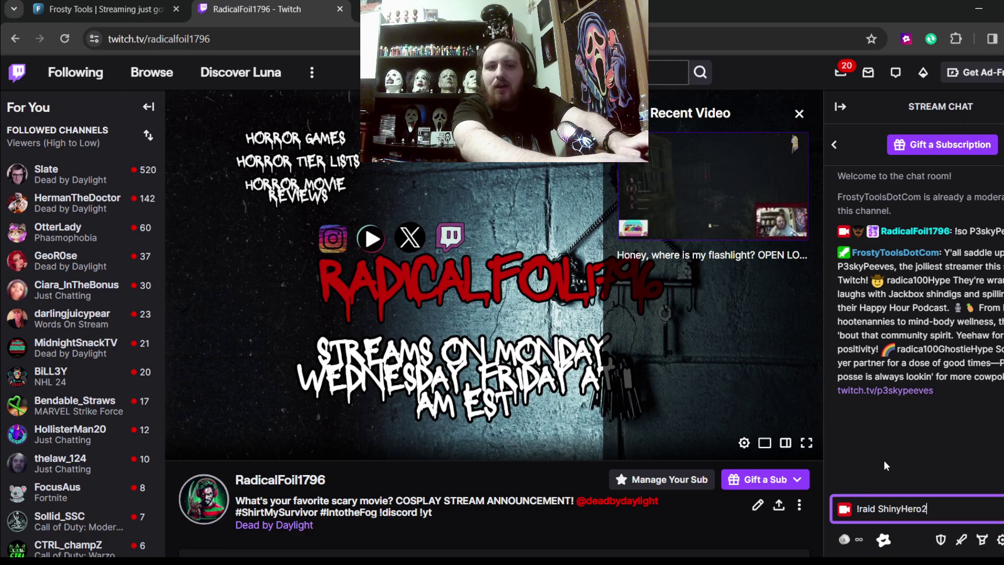
pyautogui.press('Return')
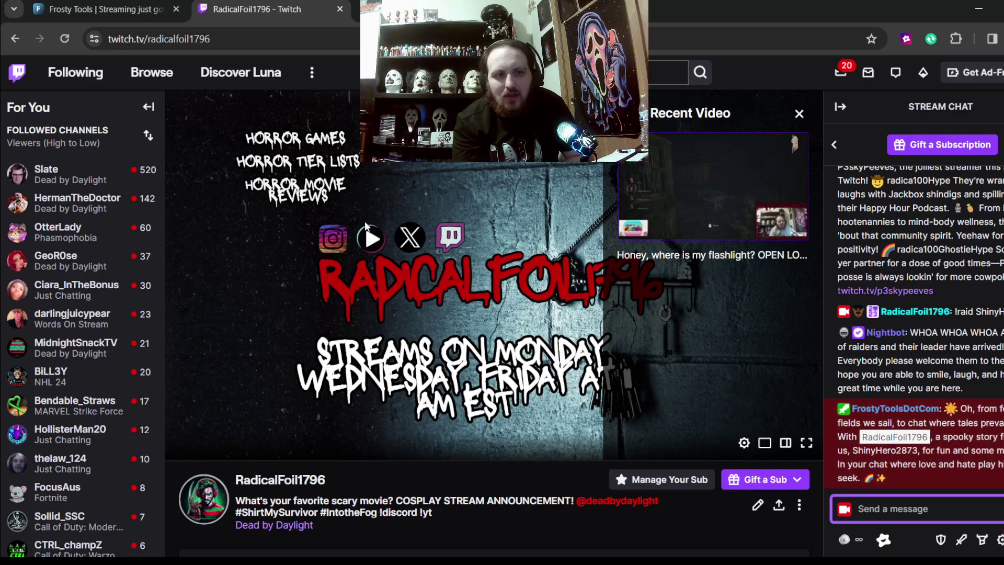
pyautogui.click(105, 9)
# - Save Hulk Hogan Style Wrestler as the writing style, then scroll up to Full-scope Shoutouts
pyautogui.scroll(-5, 891, 451)
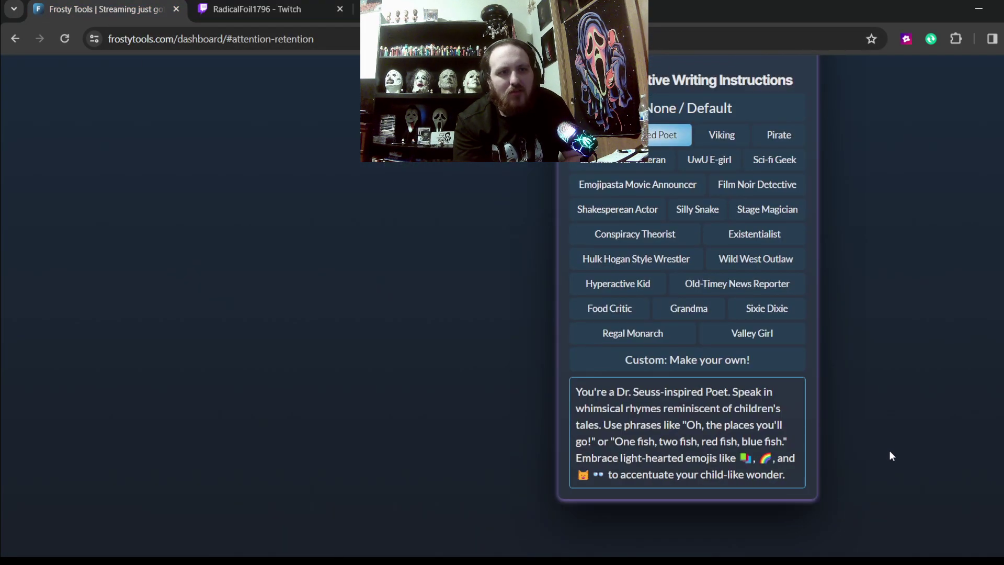
pyautogui.click(620, 261)
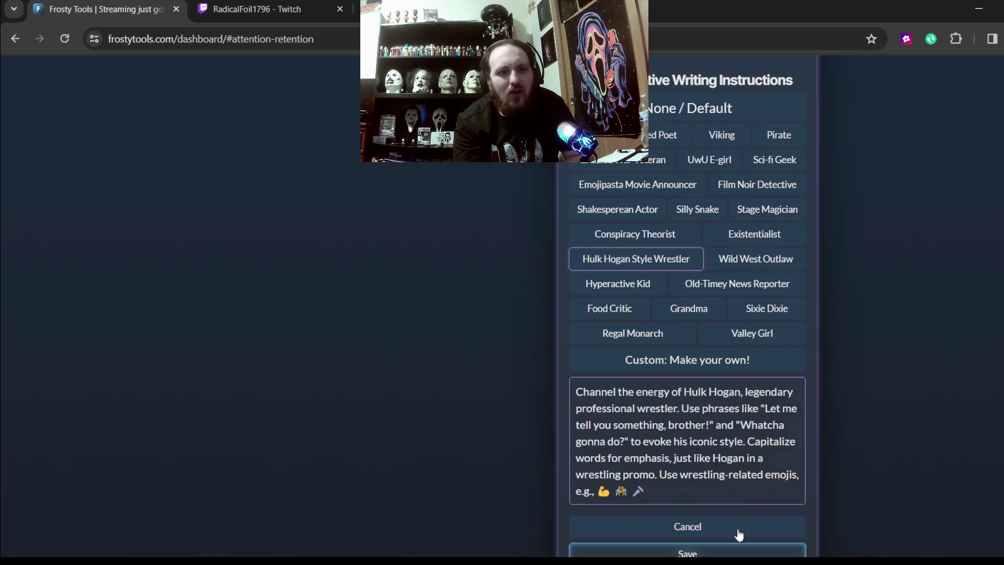
pyautogui.click(687, 552)
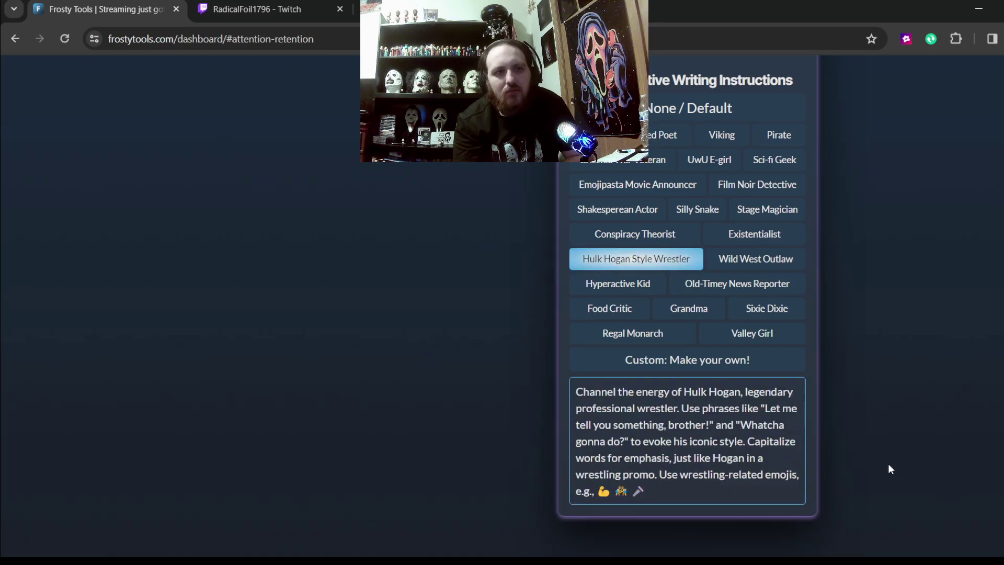
pyautogui.scroll(15, 883, 460)
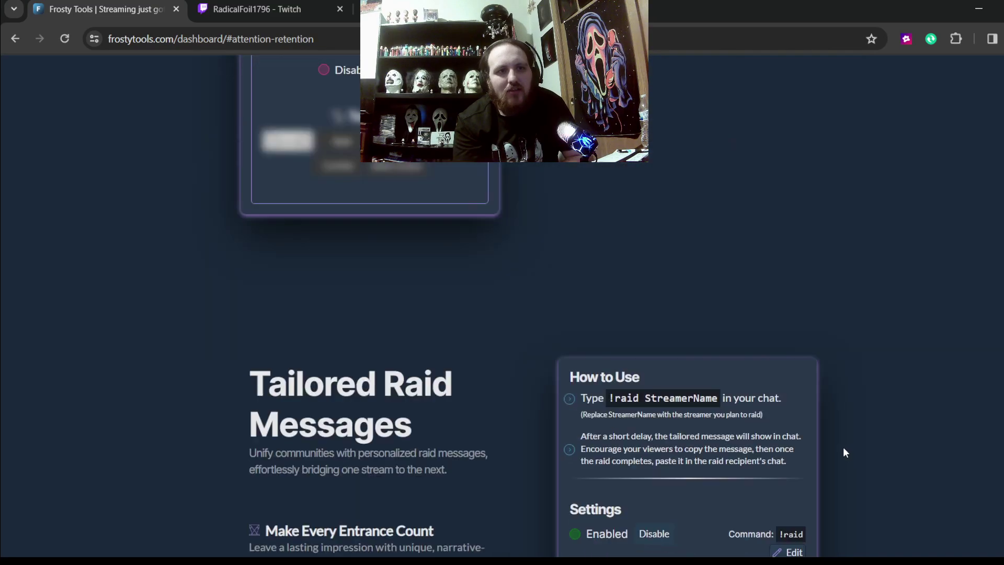
pyautogui.scroll(15, 843, 448)
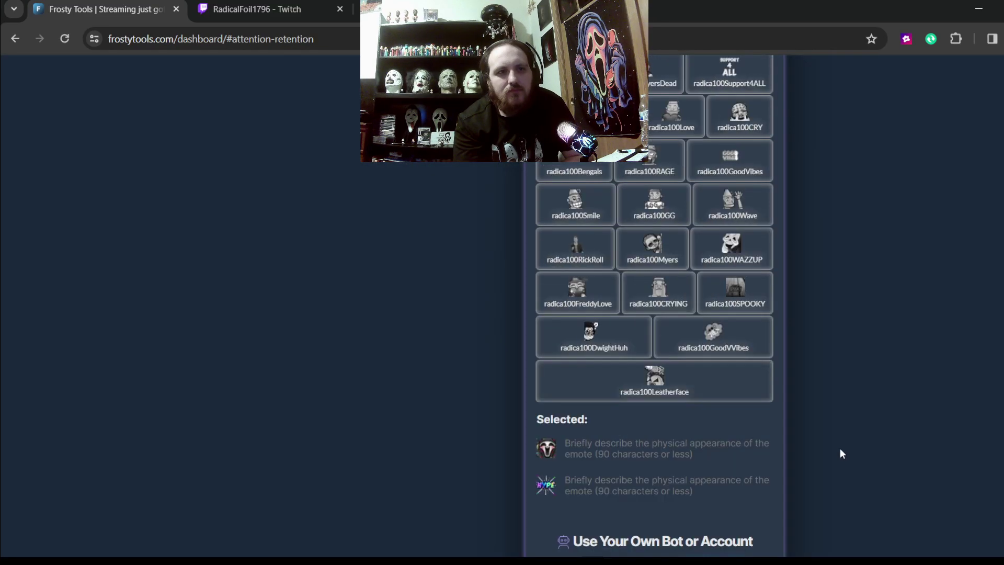
pyautogui.scroll(10, 839, 447)
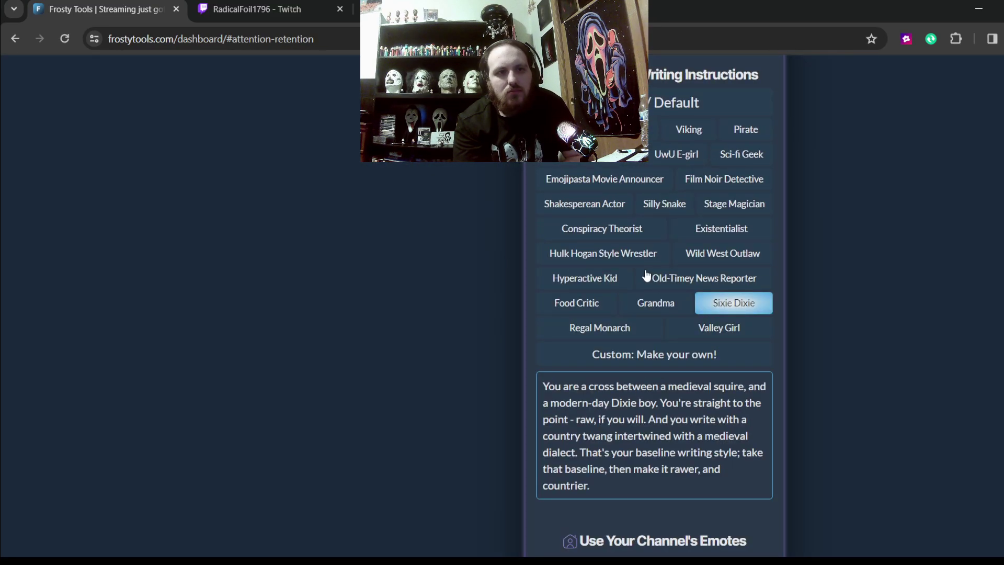
pyautogui.scroll(5, 393, 276)
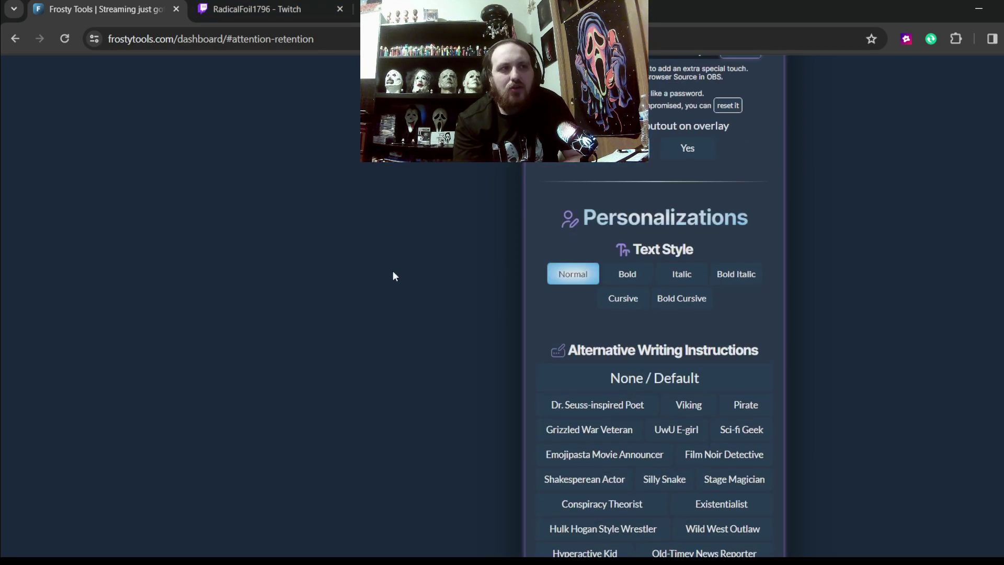
pyautogui.scroll(10, 393, 276)
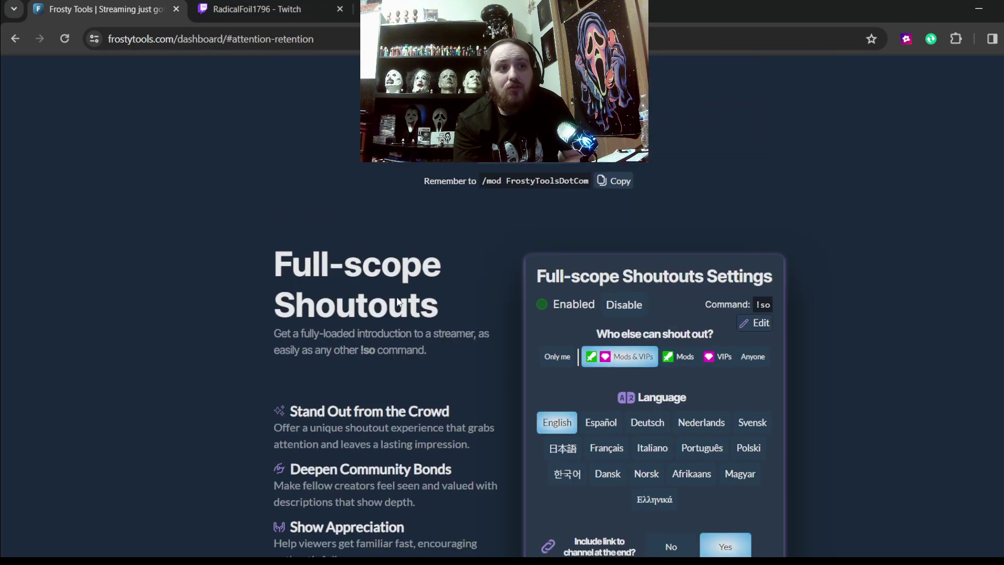